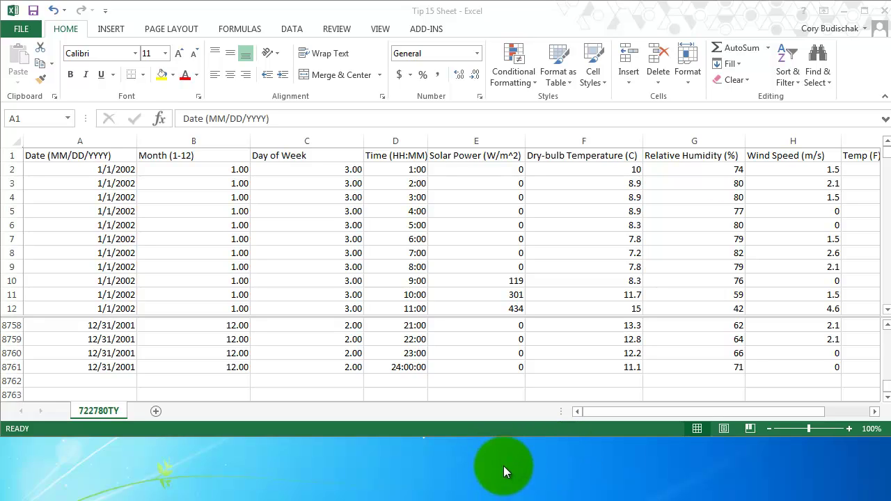
Select the Phoenix weather data range A1:I8761, starting from cell A1
{"action": "left_click", "coordinate": [113, 155]}
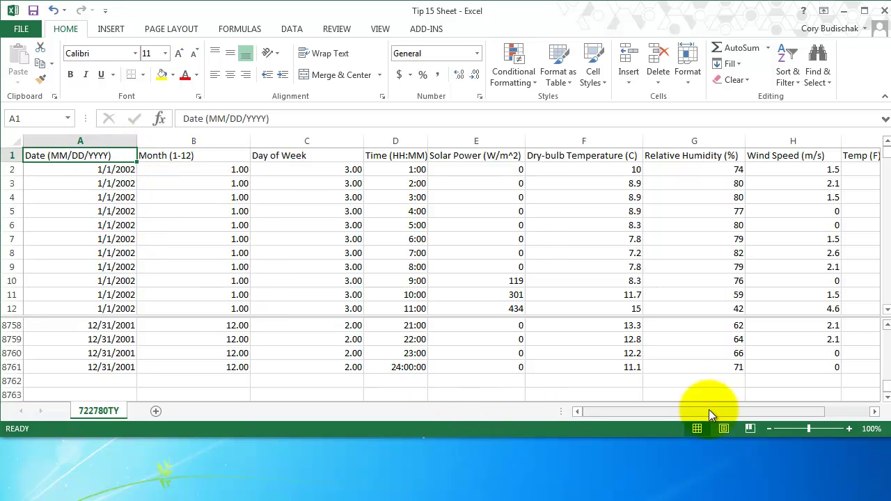
{"action": "left_click_drag", "start_coordinate": [709, 411], "coordinate": [756, 409]}
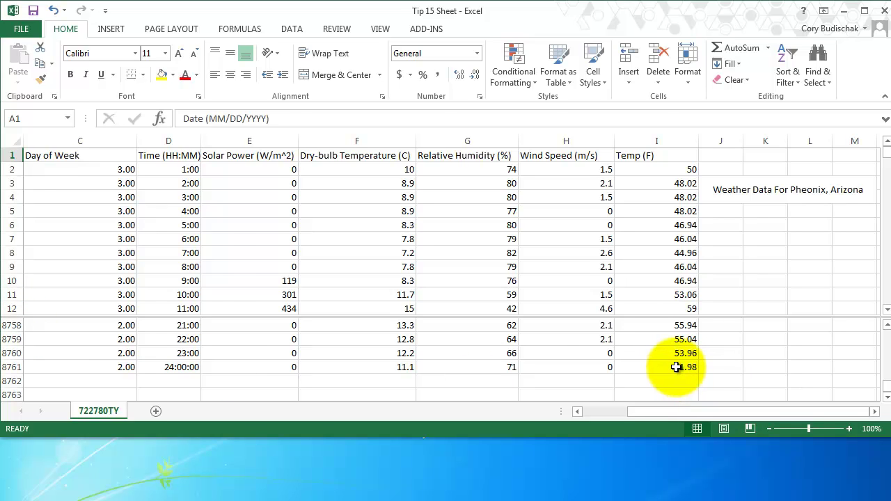
Insert a PivotTable from range A1:I8761 onto a new worksheet
{"action": "left_click", "coordinate": [675, 367], "text": "shift"}
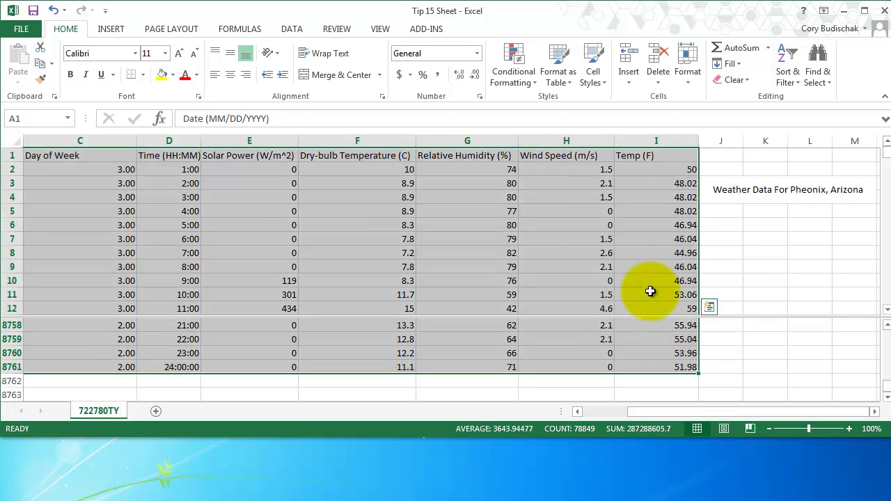
{"action": "left_click", "coordinate": [112, 29]}
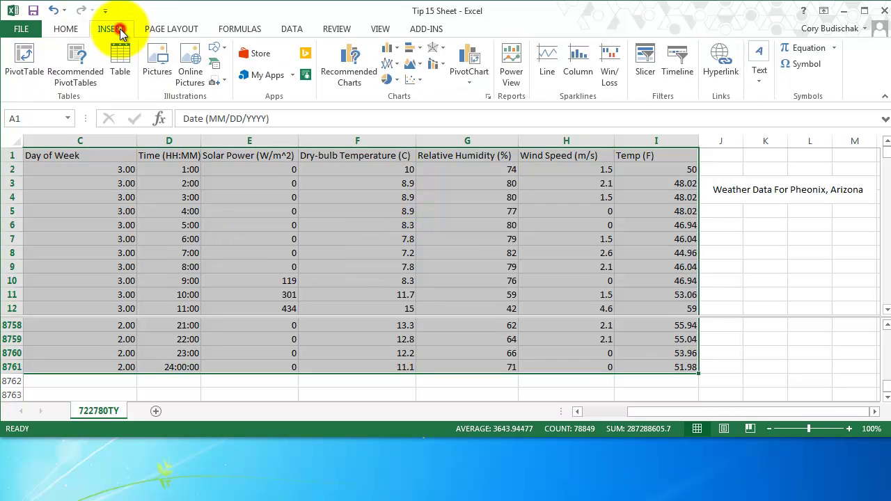
{"action": "left_click", "coordinate": [21, 62]}
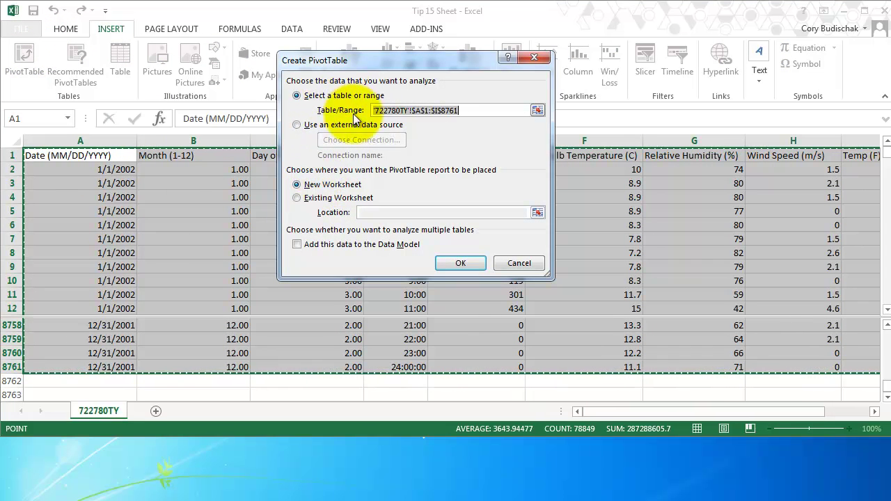
{"action": "left_click", "coordinate": [460, 263]}
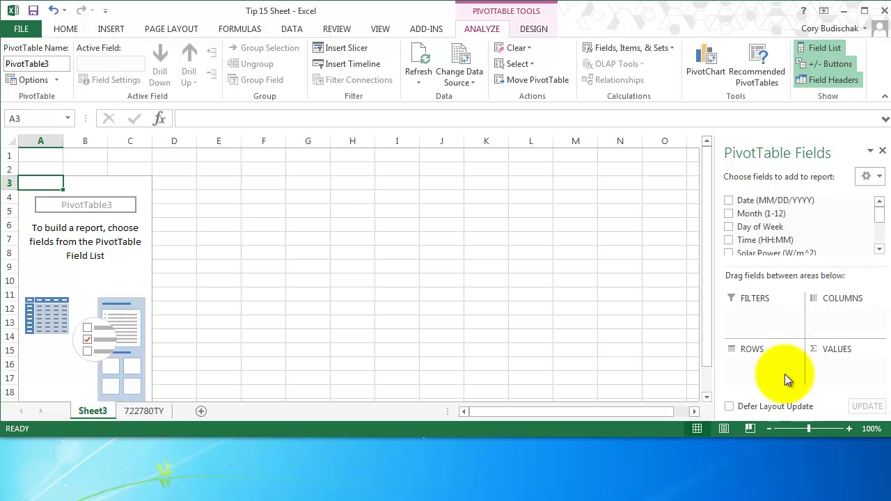
Put Time (HH:MM) in the pivot table's Rows and Temp (F) in Values
{"action": "left_click", "coordinate": [730, 239]}
{"action": "left_click_drag", "start_coordinate": [730, 239], "coordinate": [762, 366]}
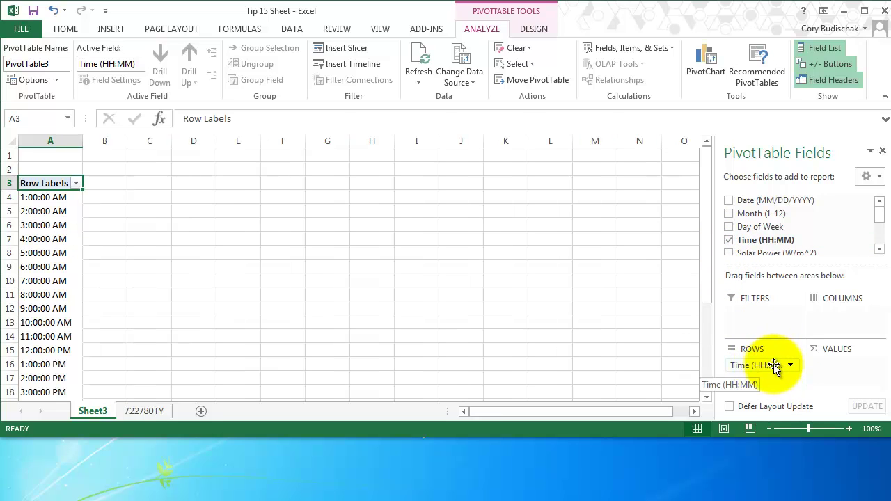
{"action": "left_click", "coordinate": [879, 250]}
{"action": "left_click_drag", "start_coordinate": [881, 252], "coordinate": [881, 252]}
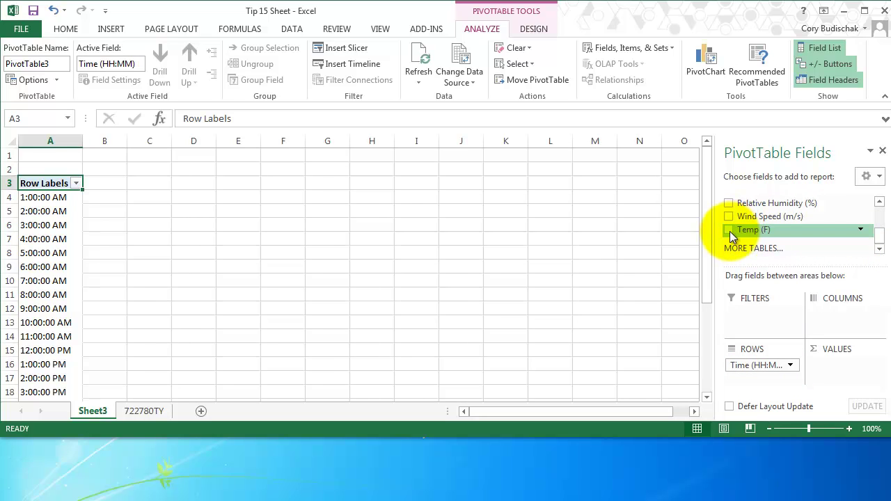
{"action": "left_click_drag", "start_coordinate": [729, 231], "coordinate": [838, 373]}
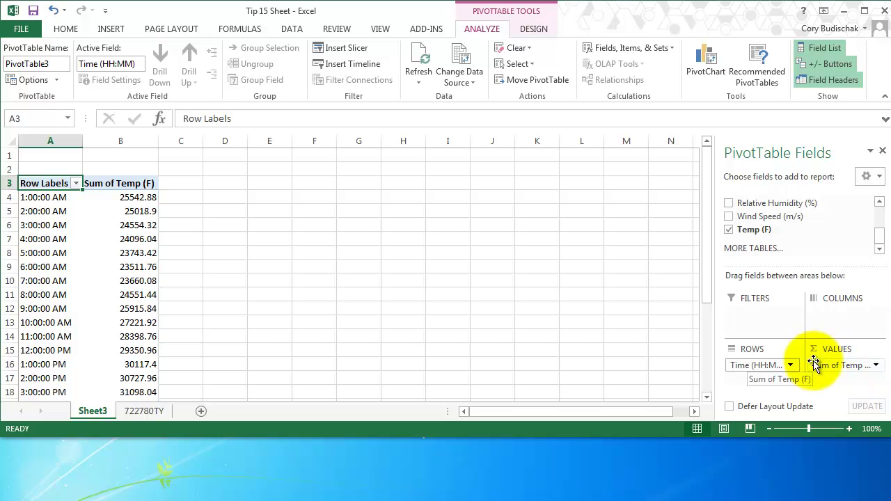
Change the Temp (F) value field summary from Sum to Average
{"action": "left_click", "coordinate": [877, 367]}
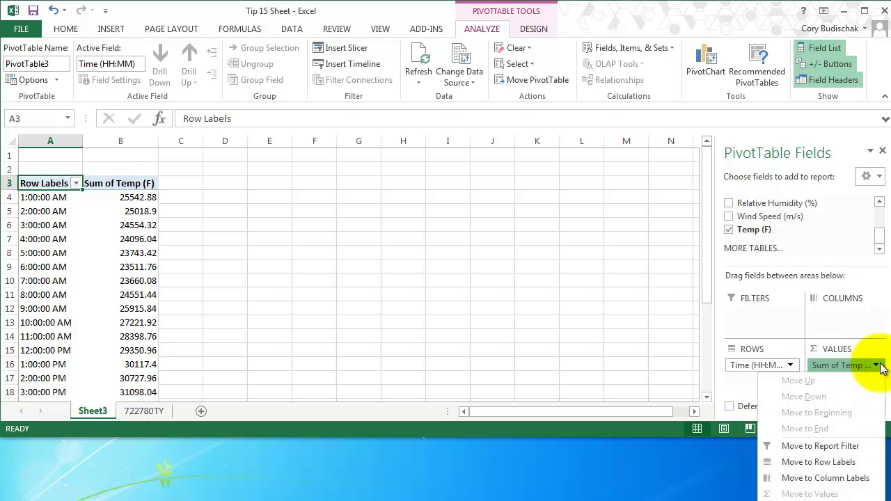
{"action": "left_click", "coordinate": [877, 366]}
{"action": "left_click_drag", "start_coordinate": [682, 438], "coordinate": [681, 367]}
{"action": "left_click", "coordinate": [866, 312]}
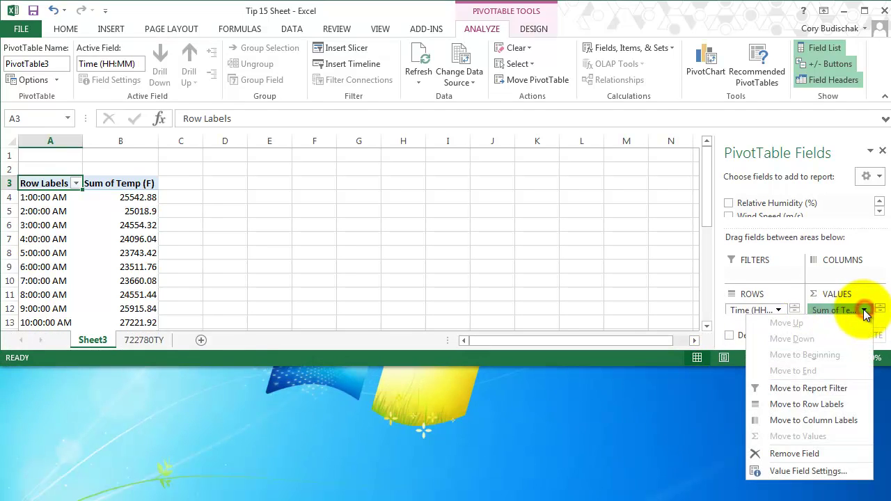
{"action": "left_click", "coordinate": [808, 471]}
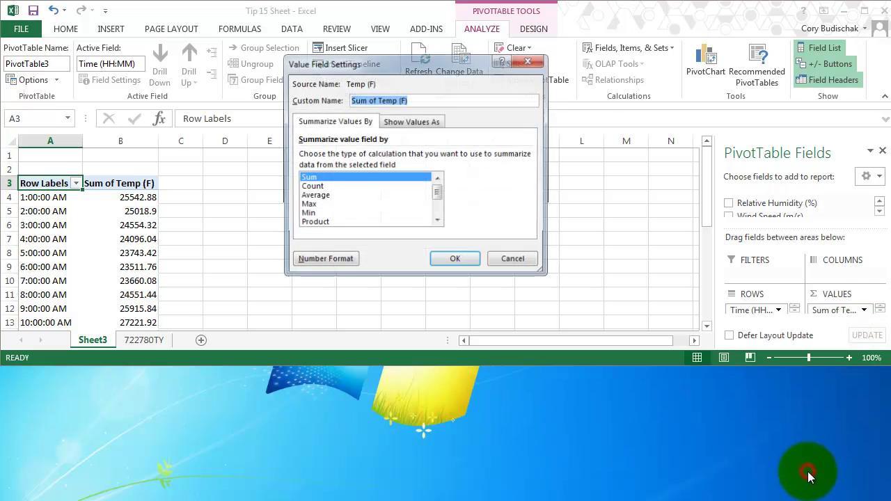
{"action": "left_click", "coordinate": [314, 197]}
{"action": "left_click", "coordinate": [471, 260]}
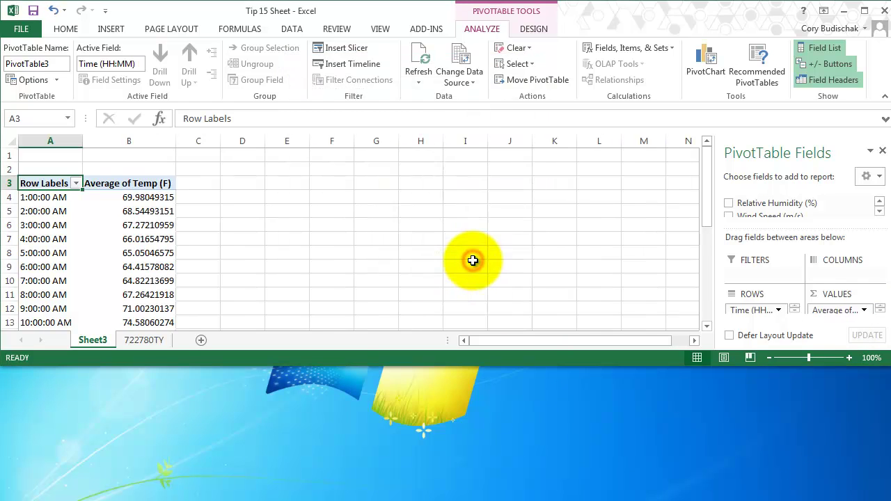
Restore the window height and select the hourly averages in A3:B28
{"action": "left_click_drag", "start_coordinate": [529, 366], "coordinate": [540, 492]}
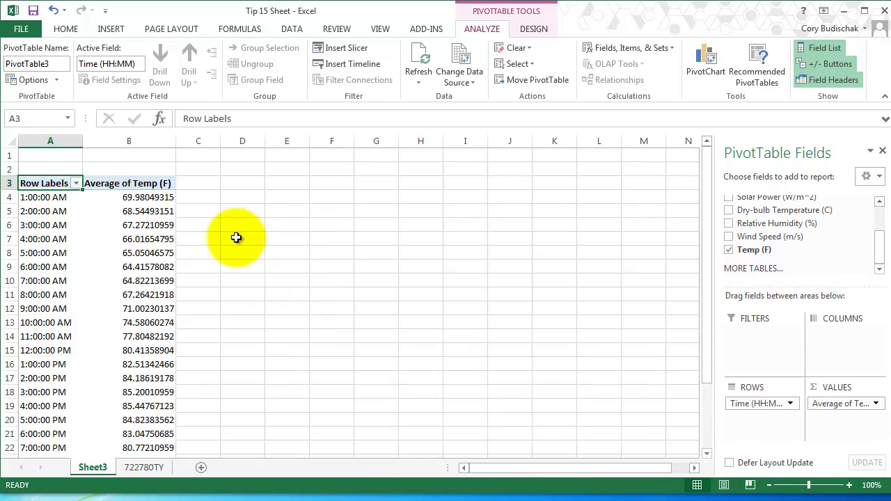
{"action": "scroll", "coordinate": [143, 290], "scroll_direction": "down", "scroll_amount": 4}
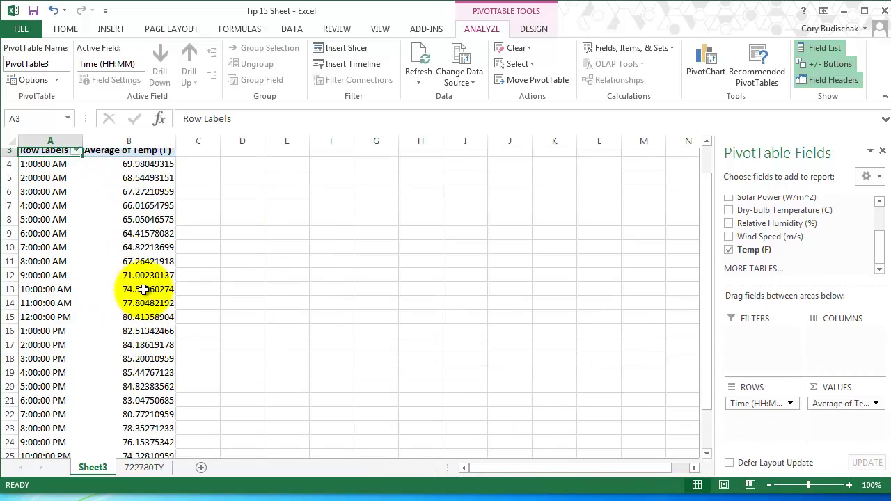
{"action": "scroll", "coordinate": [143, 290], "scroll_direction": "up", "scroll_amount": 4}
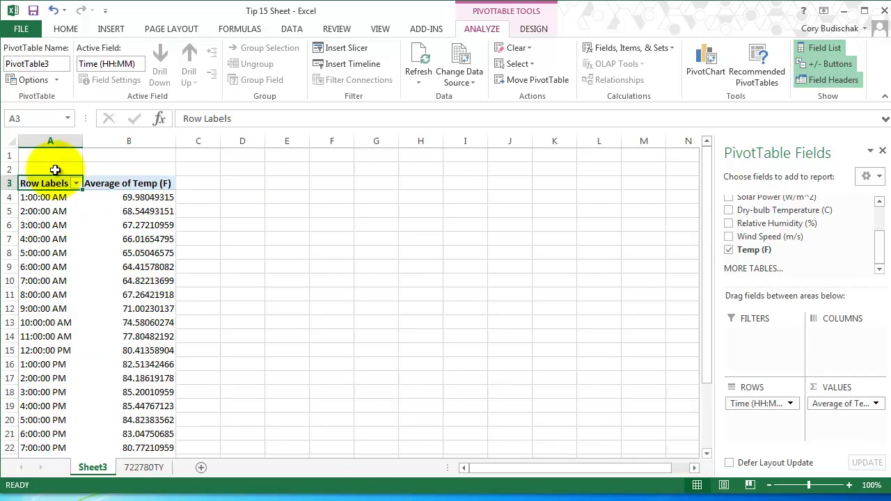
{"action": "left_click_drag", "start_coordinate": [91, 182], "coordinate": [174, 449]}
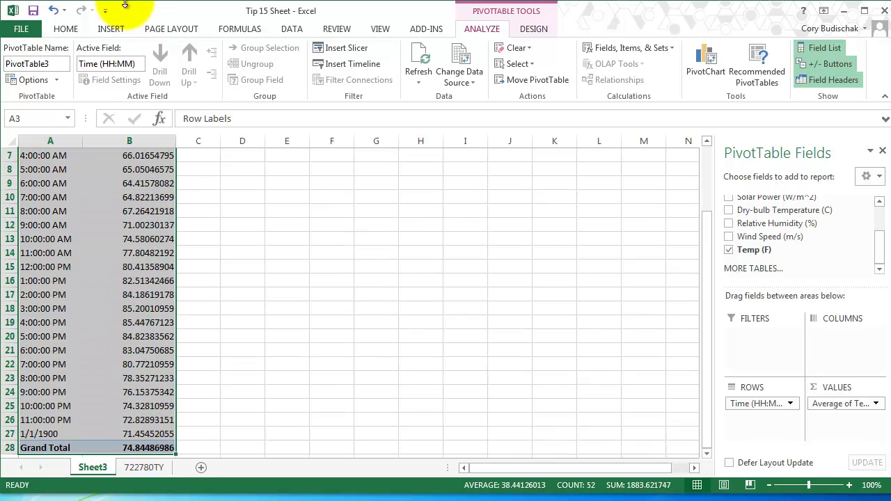
Insert a 2-D Clustered Column pivot chart of average Temp (F) per hour
{"action": "left_click", "coordinate": [111, 28]}
{"action": "left_click", "coordinate": [387, 48]}
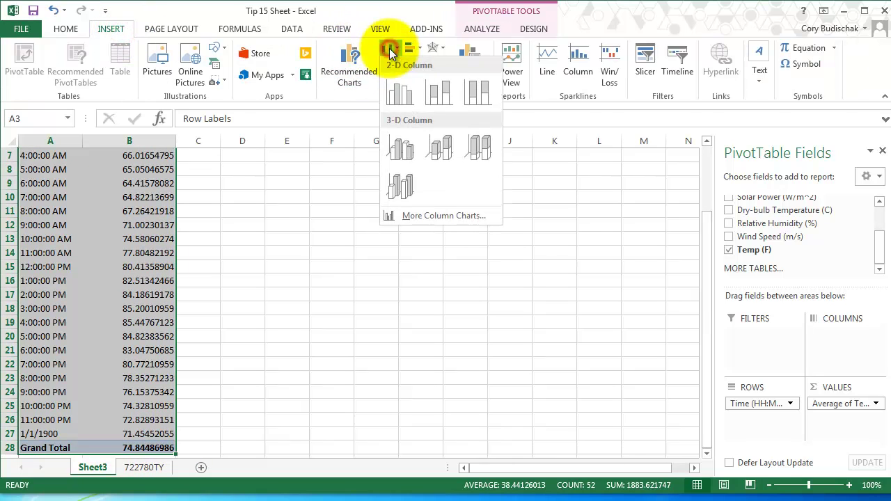
{"action": "left_click", "coordinate": [392, 95]}
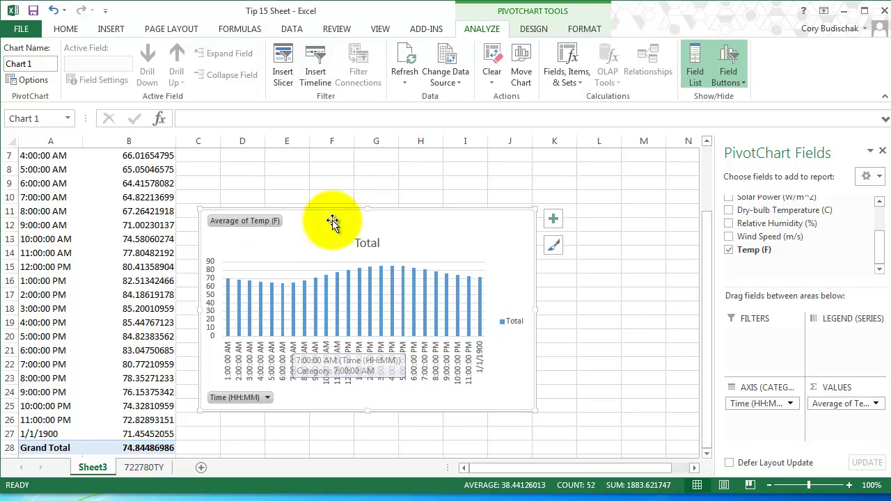
{"action": "mouse_move", "coordinate": [425, 290]}
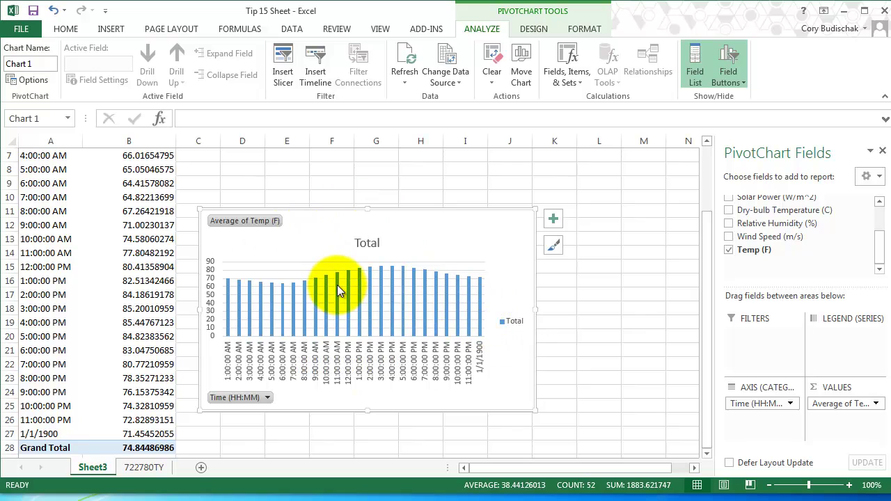
{"action": "mouse_move", "coordinate": [337, 287]}
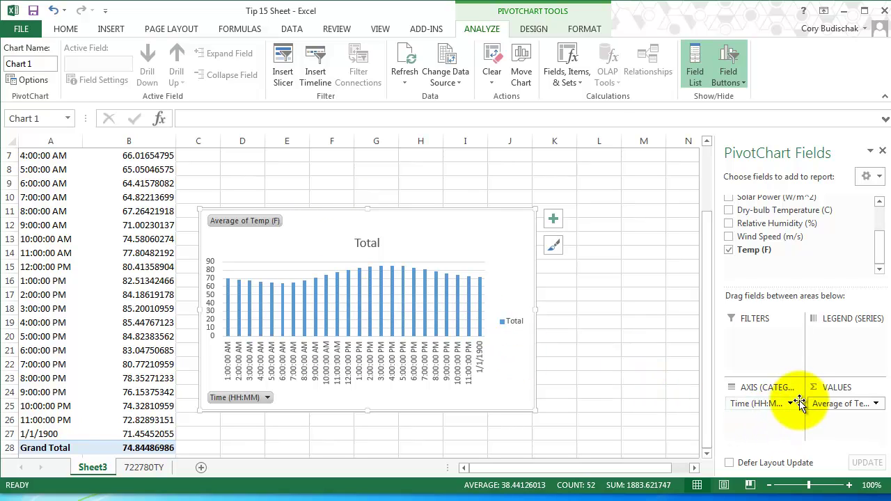
Replace Time (HH:MM) with Month (1-12) on the chart axis, giving 12 monthly columns
{"action": "left_click_drag", "start_coordinate": [878, 242], "coordinate": [880, 223]}
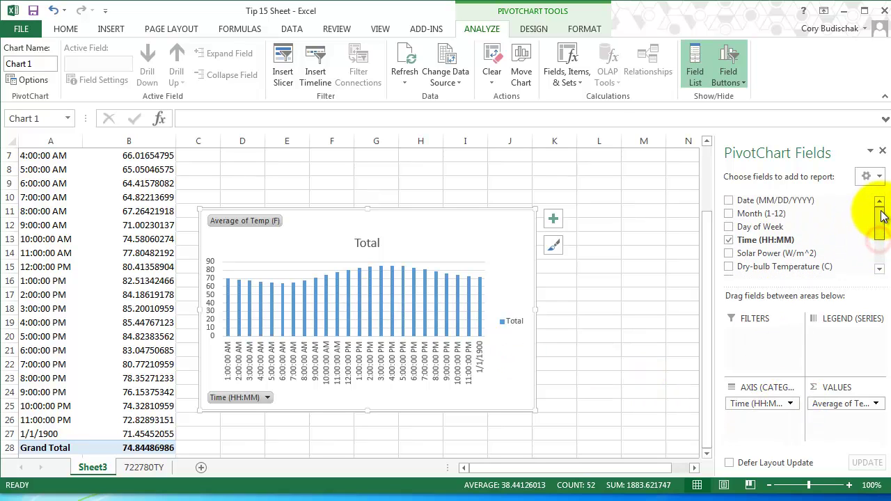
{"action": "left_click_drag", "start_coordinate": [738, 214], "coordinate": [766, 422]}
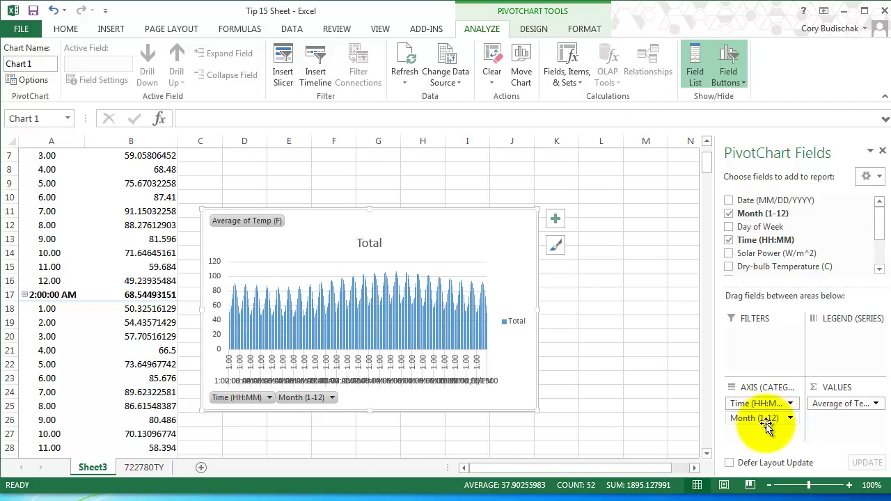
{"action": "left_click", "coordinate": [791, 405]}
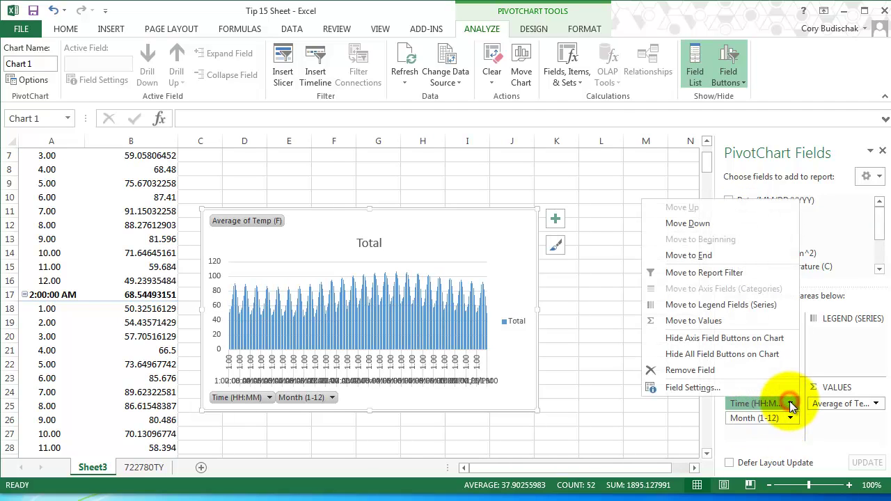
{"action": "left_click", "coordinate": [712, 371]}
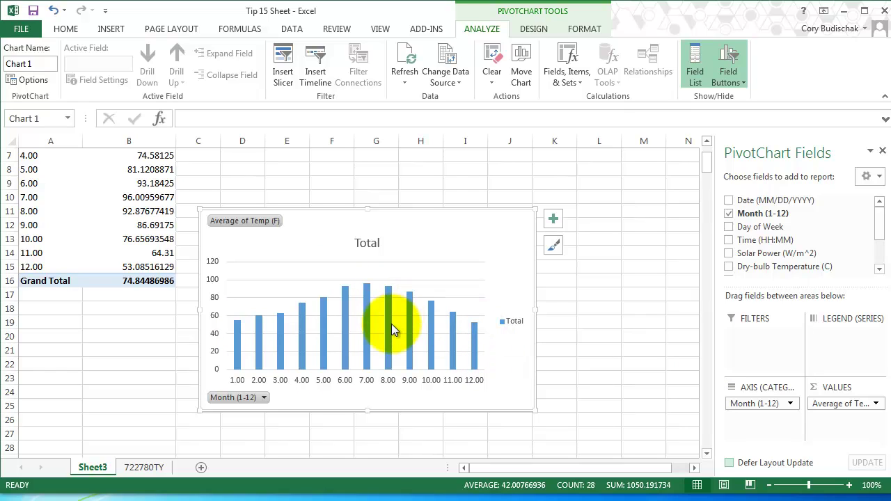
{"action": "mouse_move", "coordinate": [392, 324]}
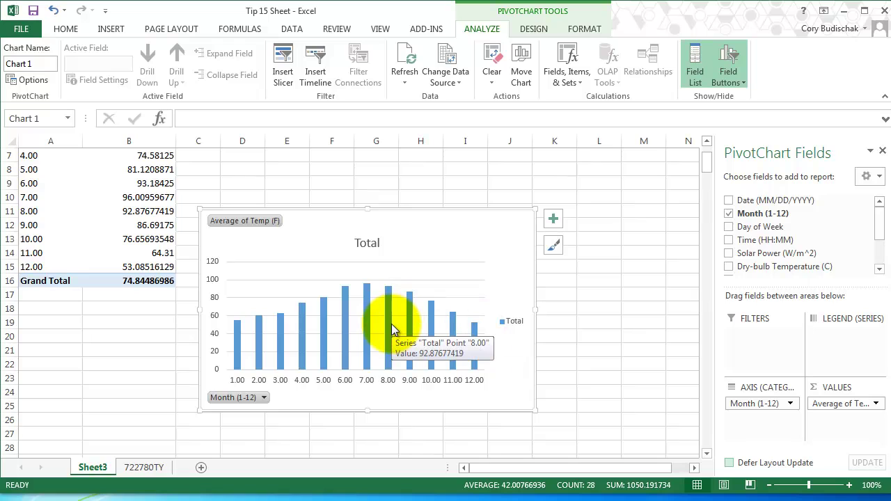
Move Time (HH:MM) into the pivot columns and delete the old pivot chart
{"action": "left_click", "coordinate": [155, 197]}
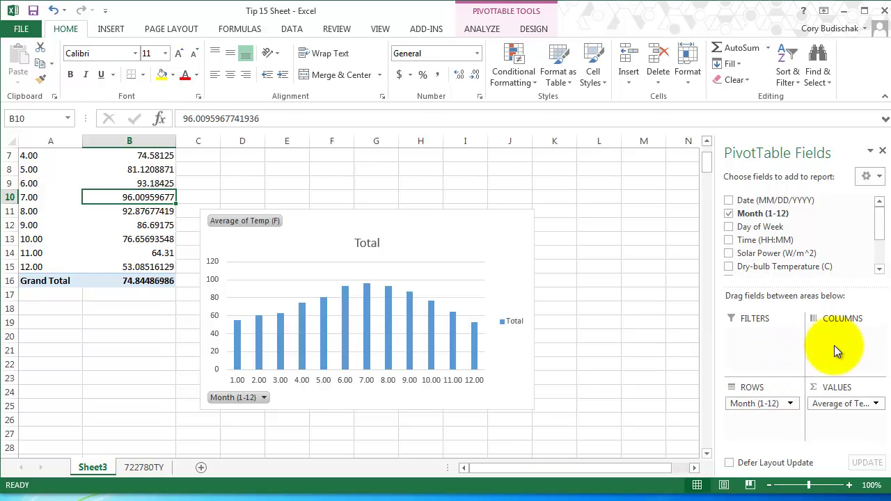
{"action": "left_click_drag", "start_coordinate": [739, 240], "coordinate": [844, 338]}
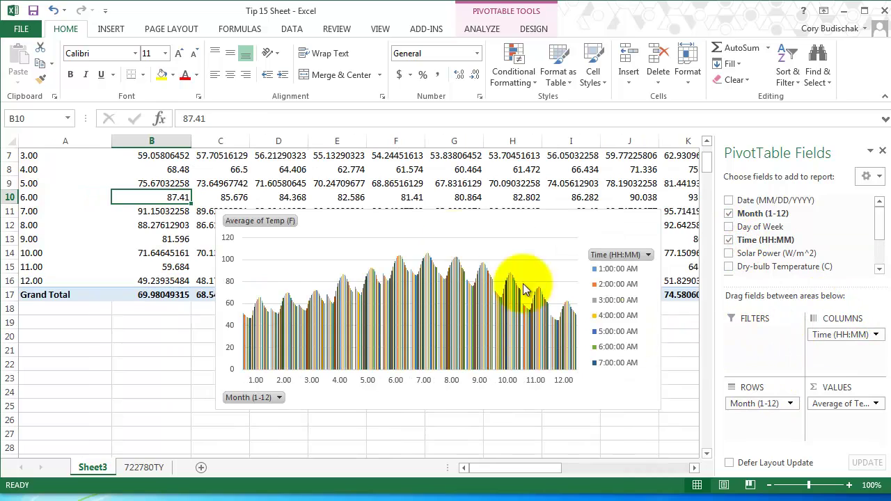
{"action": "left_click", "coordinate": [504, 216]}
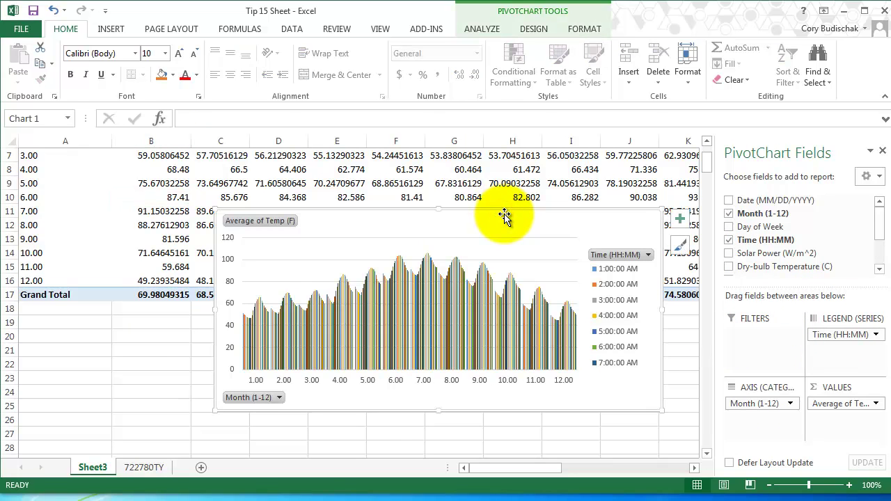
{"action": "key", "text": "Delete"}
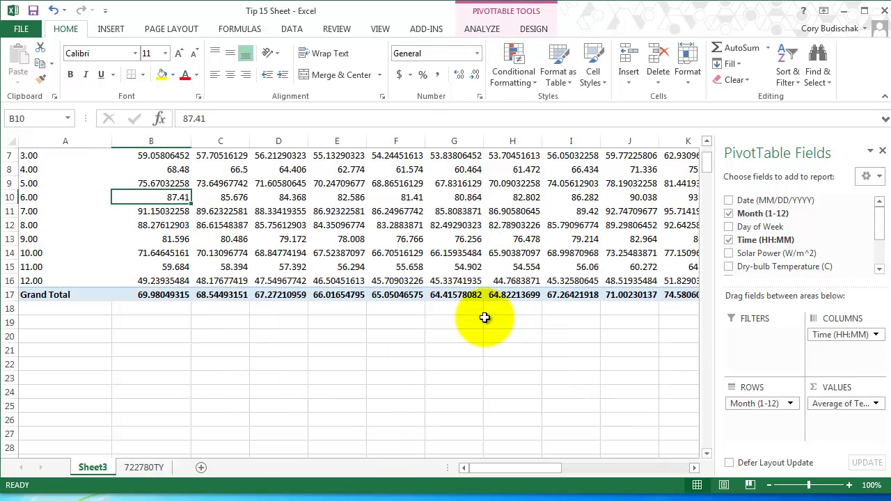
Inspect the month 4 row and a month-hour average, then select the whole pivot table
{"action": "scroll", "coordinate": [488, 324], "scroll_direction": "up", "scroll_amount": 2}
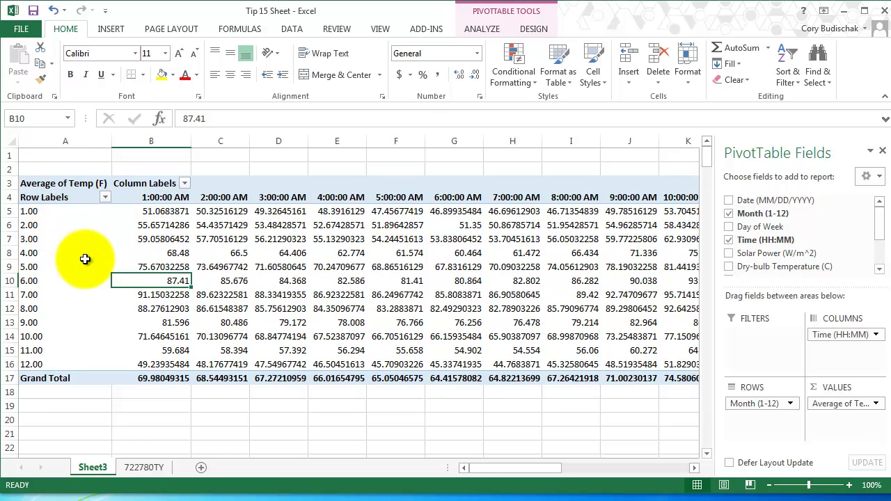
{"action": "left_click", "coordinate": [31, 254]}
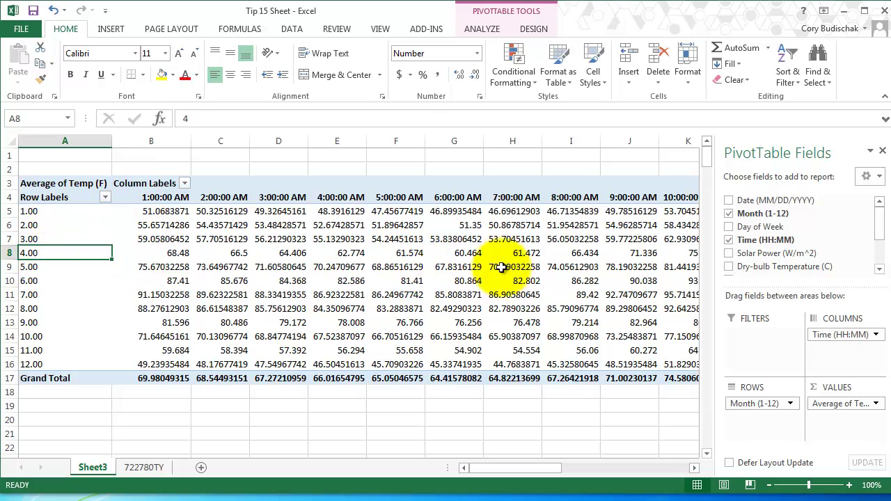
{"action": "left_click", "coordinate": [515, 267]}
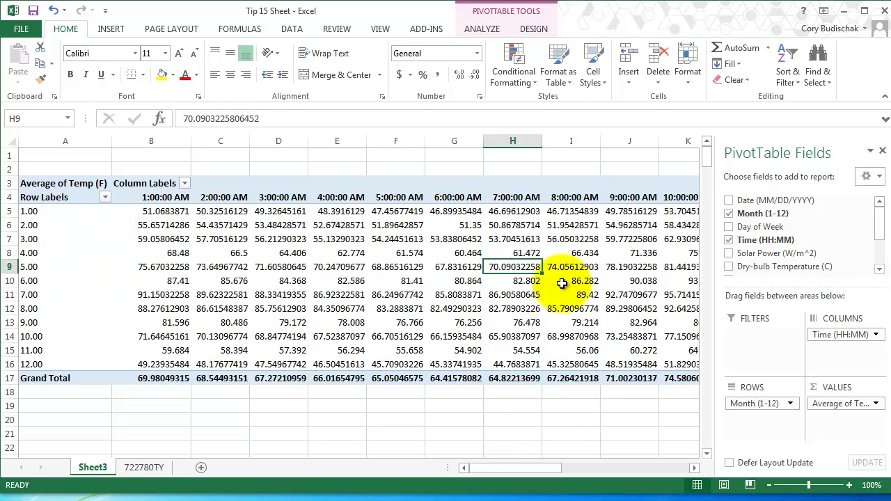
{"action": "left_click_drag", "start_coordinate": [75, 197], "coordinate": [591, 378]}
Insert a 3-D Surface pivot chart of average Temp (F) by month and hour from Recommended Charts
{"action": "left_click", "coordinate": [123, 27]}
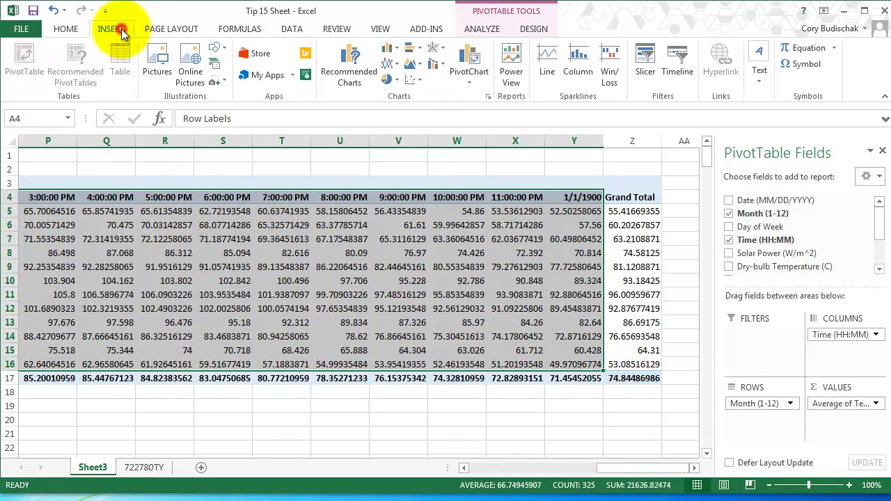
{"action": "left_click", "coordinate": [351, 70]}
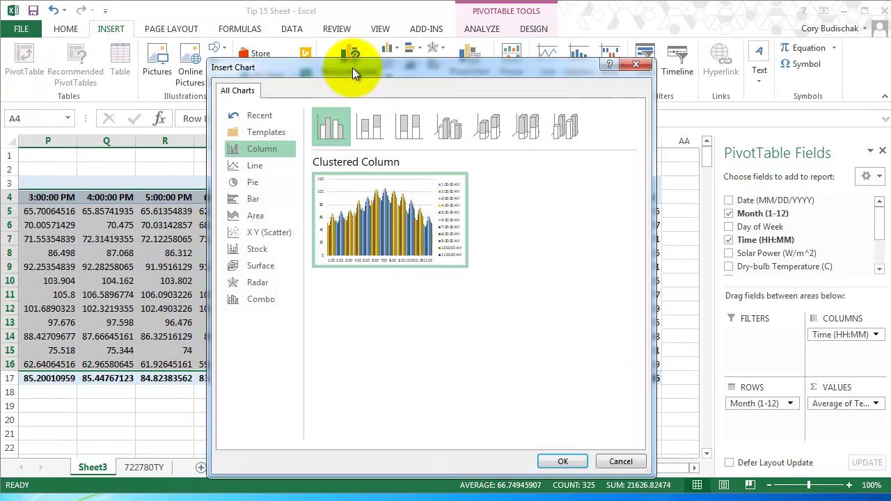
{"action": "left_click", "coordinate": [260, 217]}
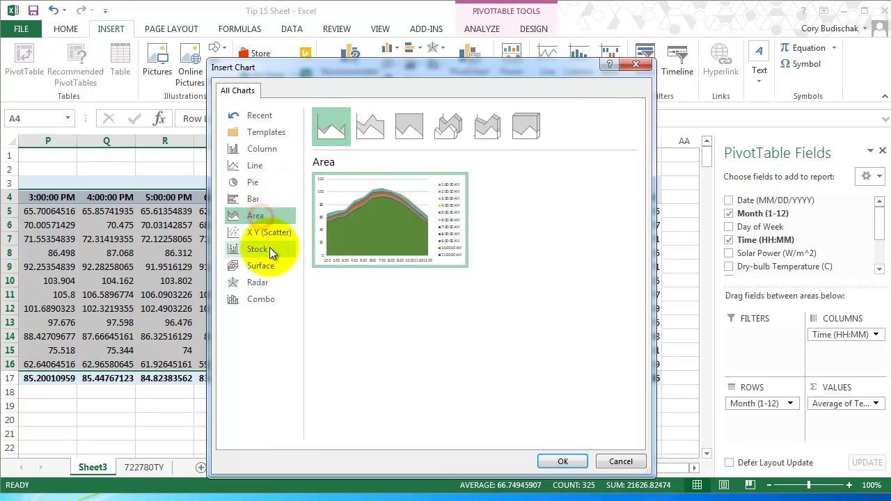
{"action": "left_click", "coordinate": [270, 266]}
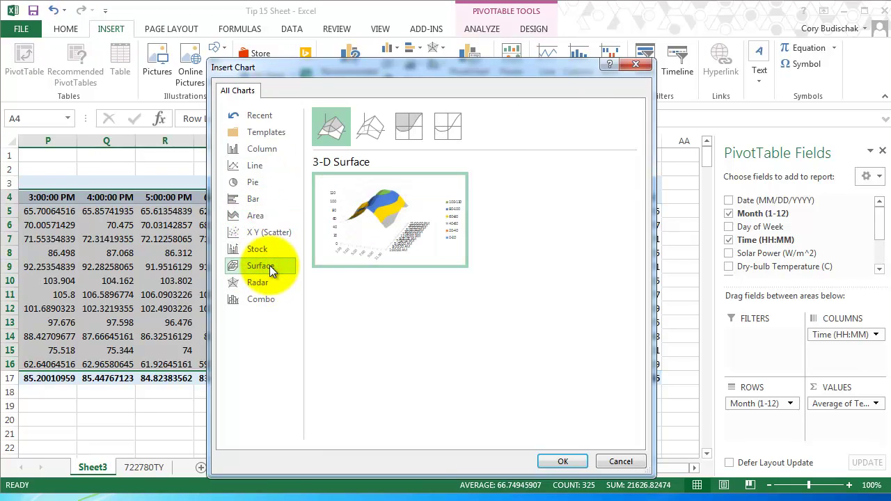
{"action": "left_click", "coordinate": [563, 461]}
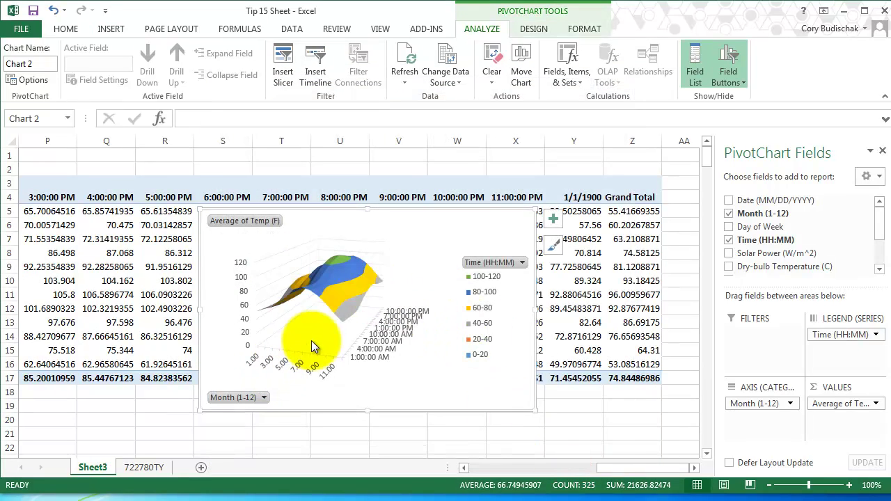
{"action": "left_click", "coordinate": [357, 310]}
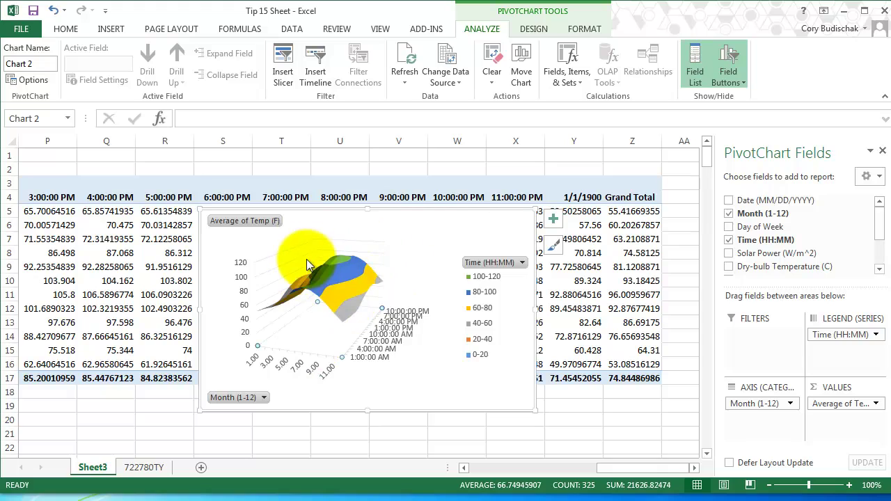
{"action": "left_click", "coordinate": [330, 287]}
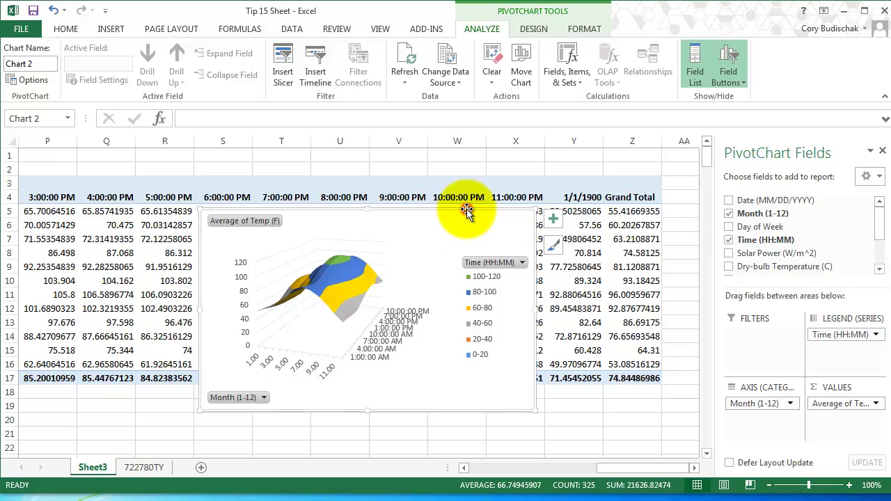
Delete the surface chart and remove Time (HH:MM) from the pivot columns
{"action": "key", "text": "Delete"}
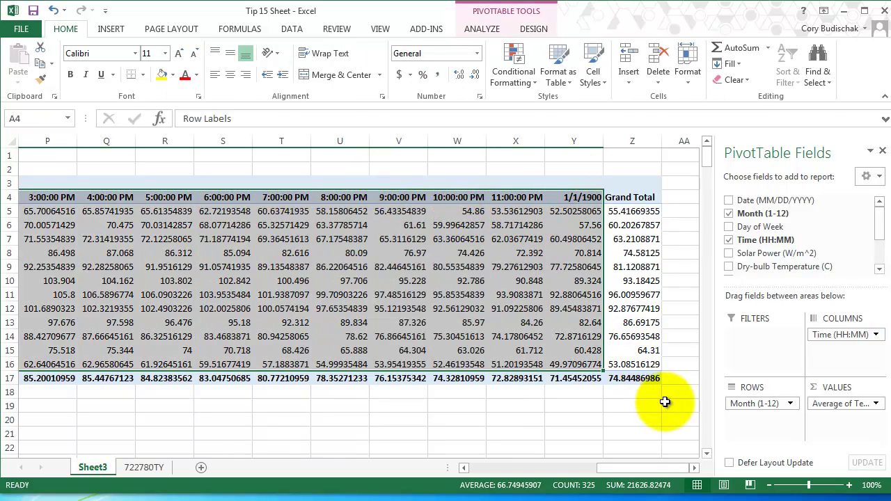
{"action": "left_click", "coordinate": [877, 335]}
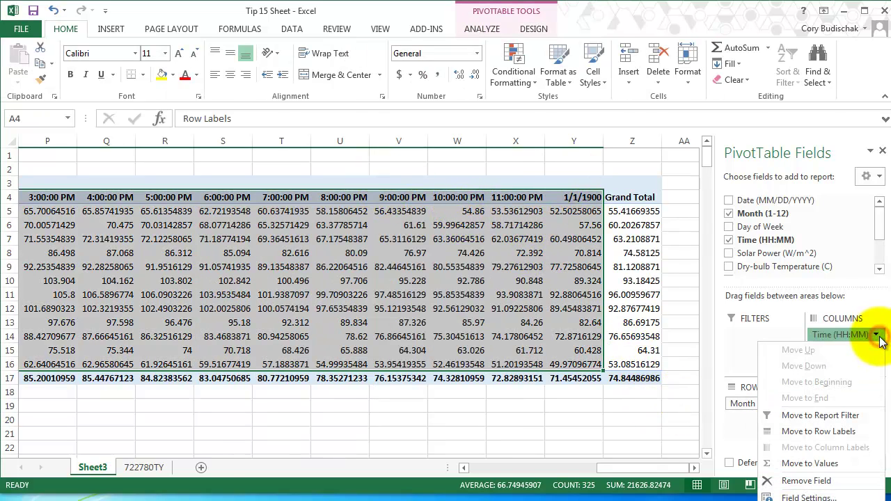
{"action": "left_click", "coordinate": [804, 480]}
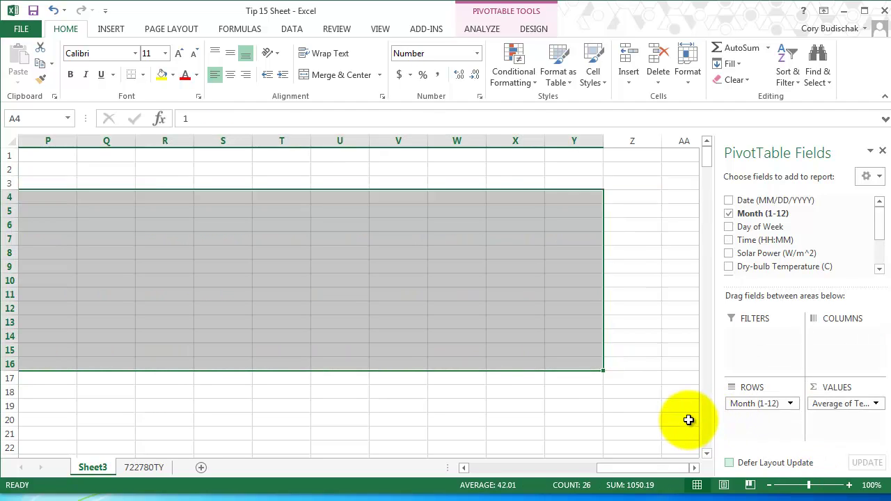
{"action": "left_click_drag", "start_coordinate": [680, 467], "coordinate": [557, 467]}
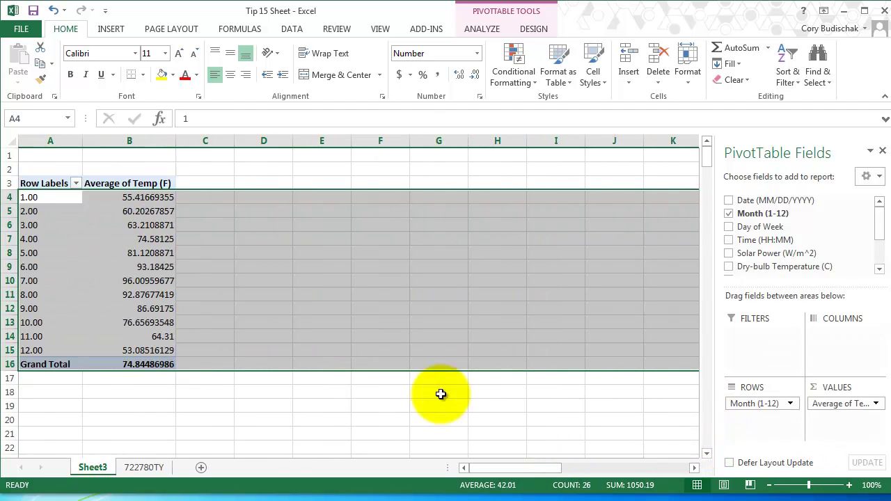
Add Temp (F) to Values again as a second column beside the monthly average
{"action": "left_click", "coordinate": [199, 223]}
{"action": "left_click", "coordinate": [139, 183]}
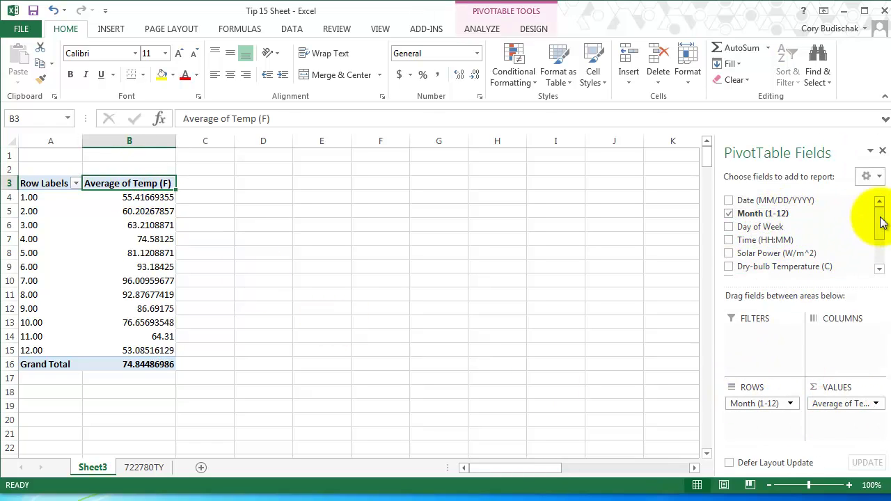
{"action": "left_click_drag", "start_coordinate": [879, 215], "coordinate": [880, 235]}
{"action": "left_click_drag", "start_coordinate": [745, 250], "coordinate": [829, 417]}
Change the second Temp (F) value column to summarize by Max
{"action": "left_click", "coordinate": [875, 418]}
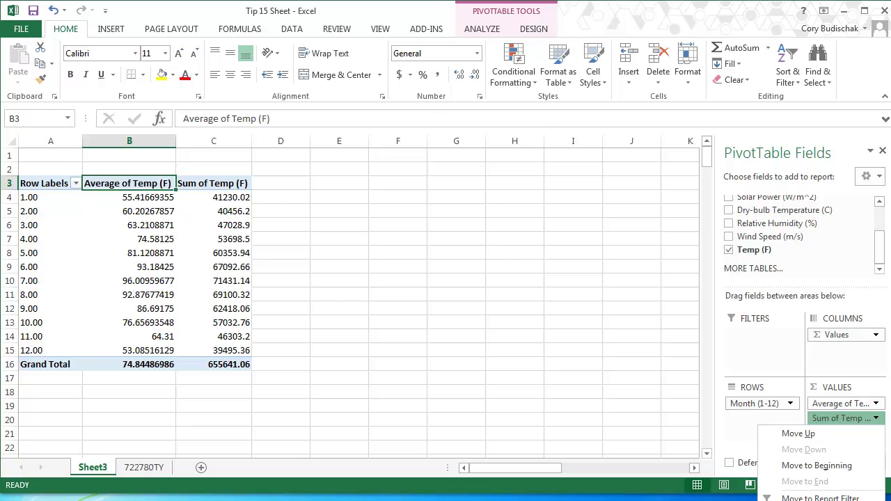
{"action": "left_click", "coordinate": [821, 498]}
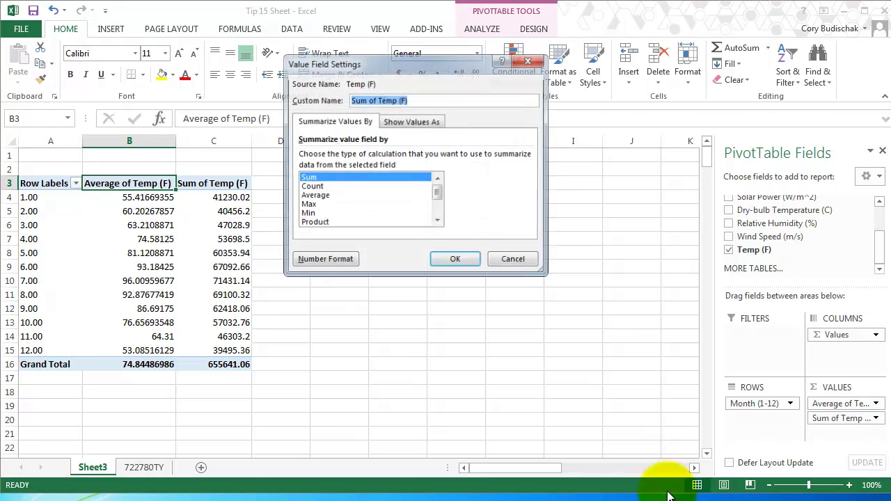
{"action": "left_click", "coordinate": [308, 204]}
{"action": "left_click", "coordinate": [456, 259]}
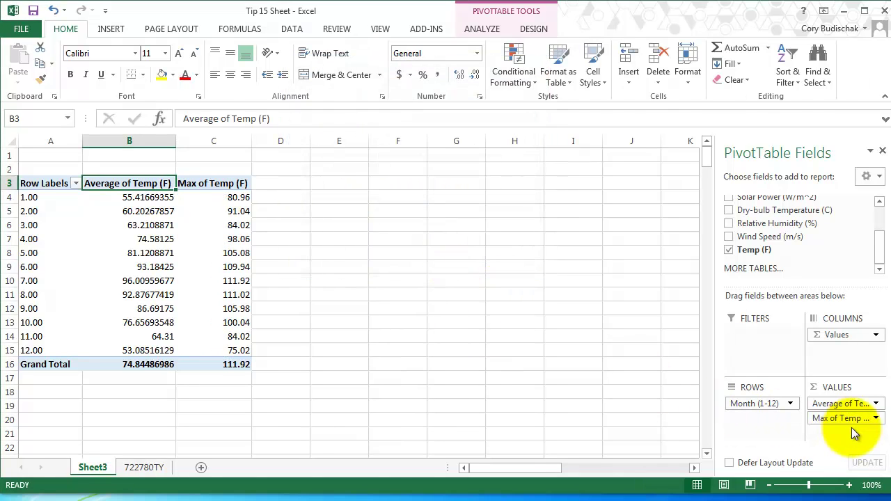
Add a third Temp (F) value column and summarize it by Min
{"action": "left_click_drag", "start_coordinate": [759, 249], "coordinate": [839, 433]}
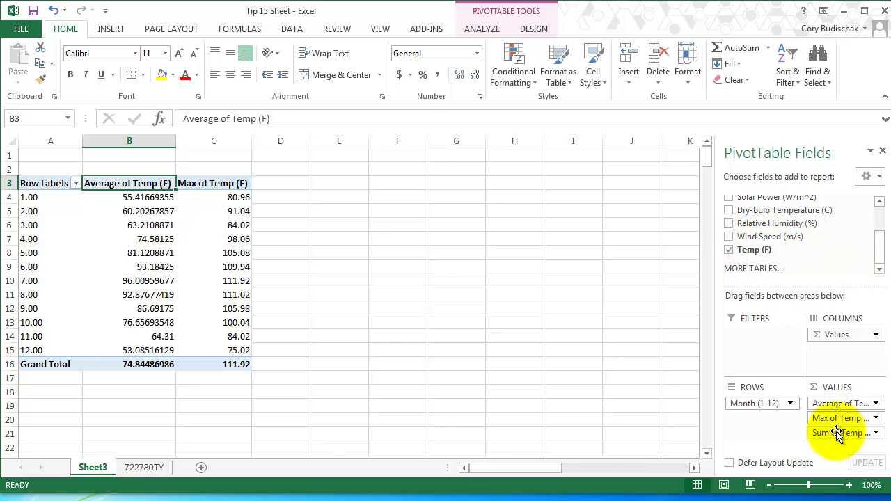
{"action": "left_click", "coordinate": [874, 433]}
{"action": "left_click", "coordinate": [809, 419]}
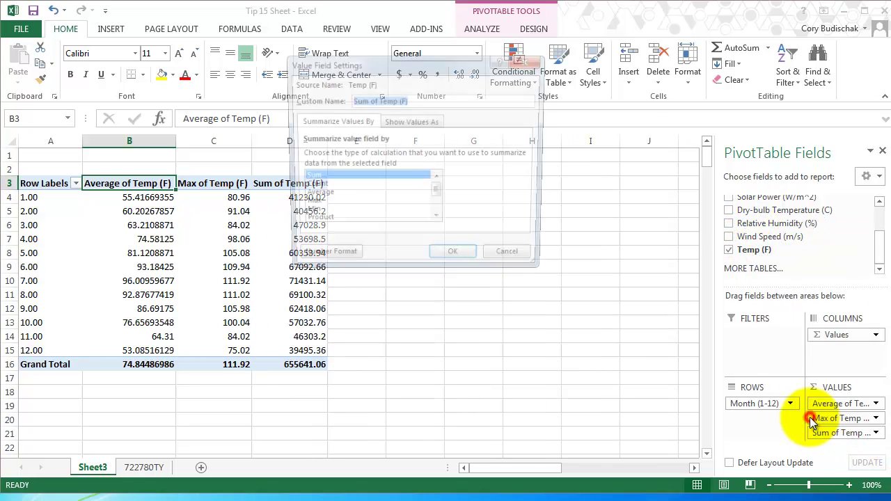
{"action": "left_click", "coordinate": [348, 215]}
{"action": "left_click", "coordinate": [459, 259]}
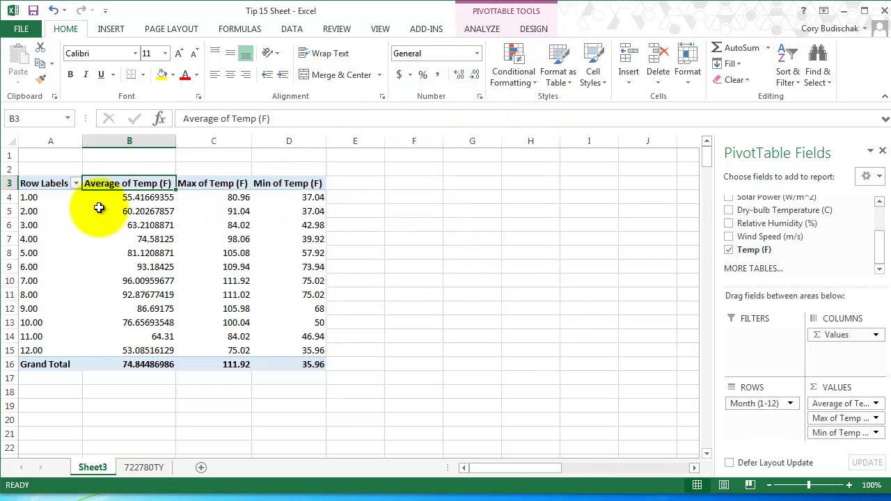
Insert a clustered column pivot chart of average, max and min Temp (F) for months 1–12, placed over columns E–J
{"action": "left_click_drag", "start_coordinate": [59, 185], "coordinate": [300, 350]}
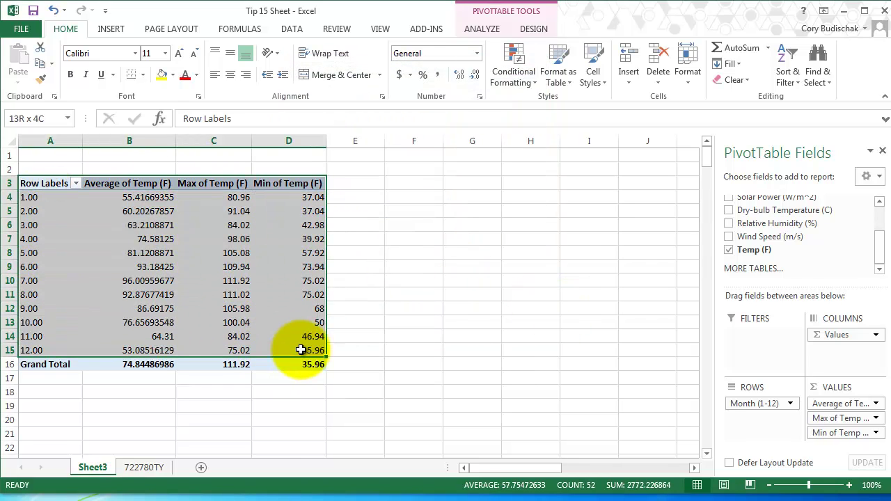
{"action": "left_click", "coordinate": [111, 28]}
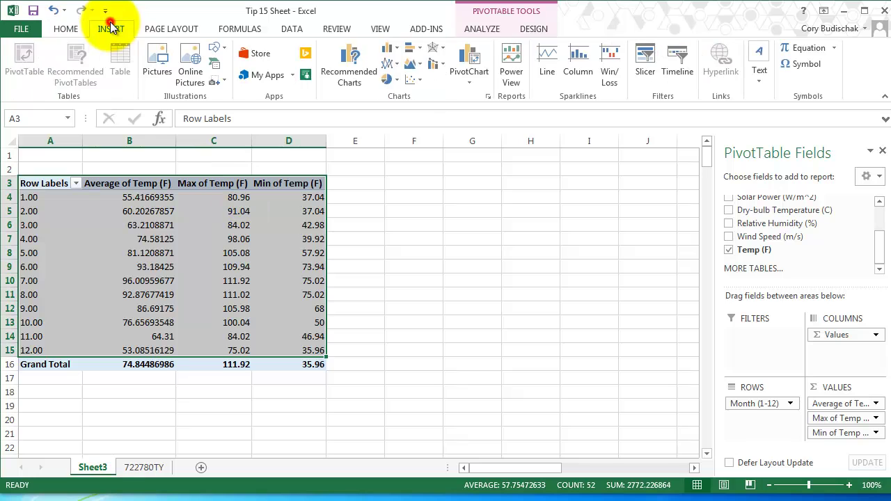
{"action": "left_click", "coordinate": [391, 53]}
{"action": "left_click", "coordinate": [402, 83]}
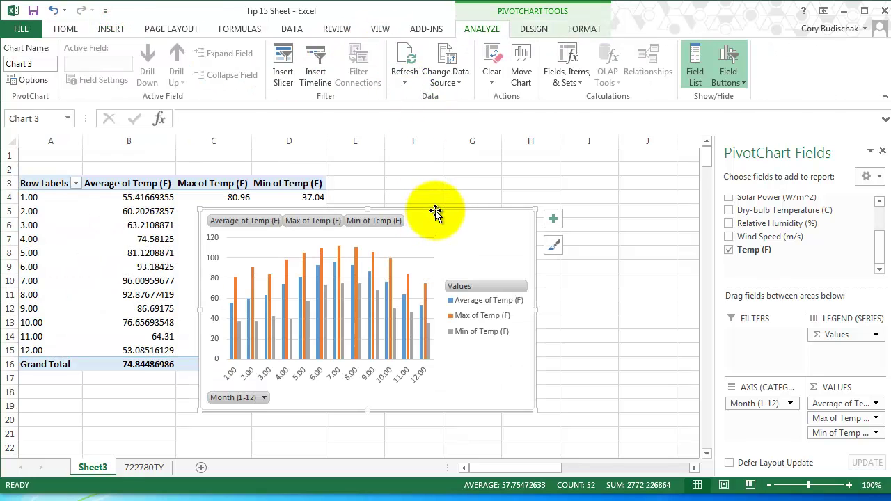
{"action": "left_click_drag", "start_coordinate": [435, 211], "coordinate": [577, 175]}
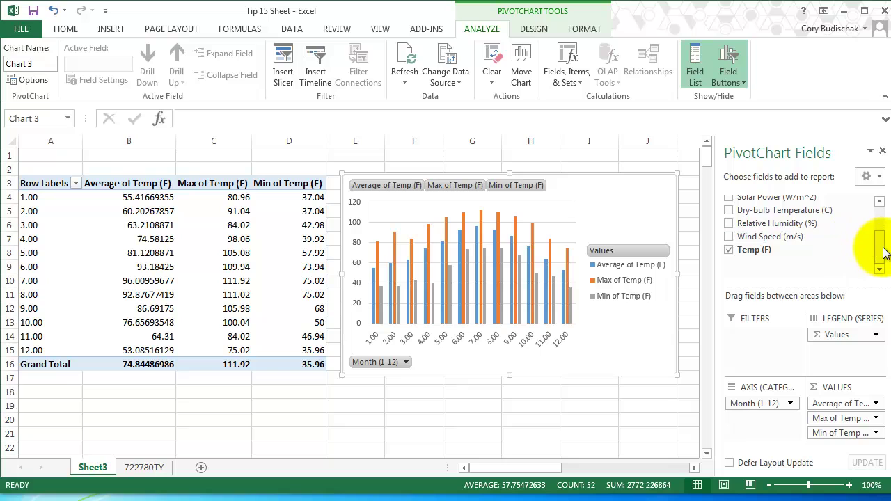
Add Day of Week as a report filter and keep only day 1.00
{"action": "scroll", "coordinate": [880, 240], "scroll_direction": "up", "scroll_amount": 2}
{"action": "mouse_move", "coordinate": [884, 240]}
{"action": "left_mouse_down"}
{"action": "mouse_move", "coordinate": [875, 219]}
{"action": "mouse_move", "coordinate": [870, 255]}
{"action": "mouse_move", "coordinate": [884, 227]}
{"action": "left_mouse_up"}
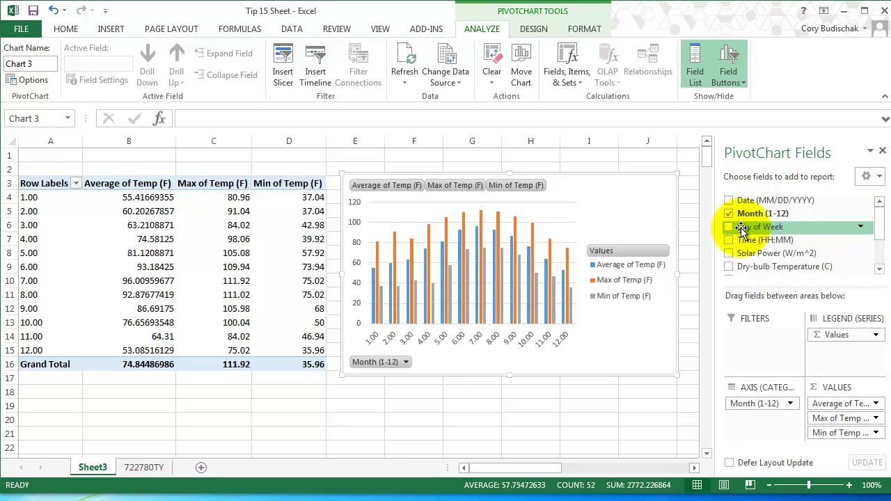
{"action": "left_click_drag", "start_coordinate": [741, 228], "coordinate": [752, 336]}
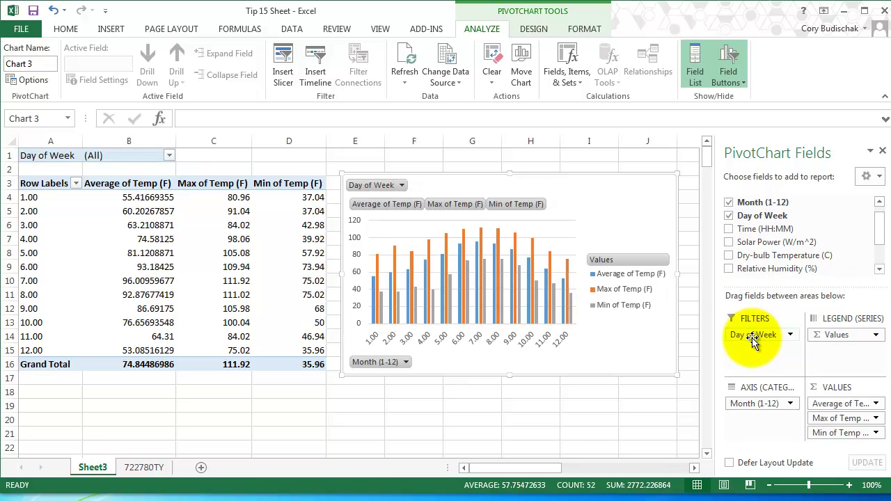
{"action": "left_click", "coordinate": [790, 334]}
{"action": "left_click", "coordinate": [791, 334]}
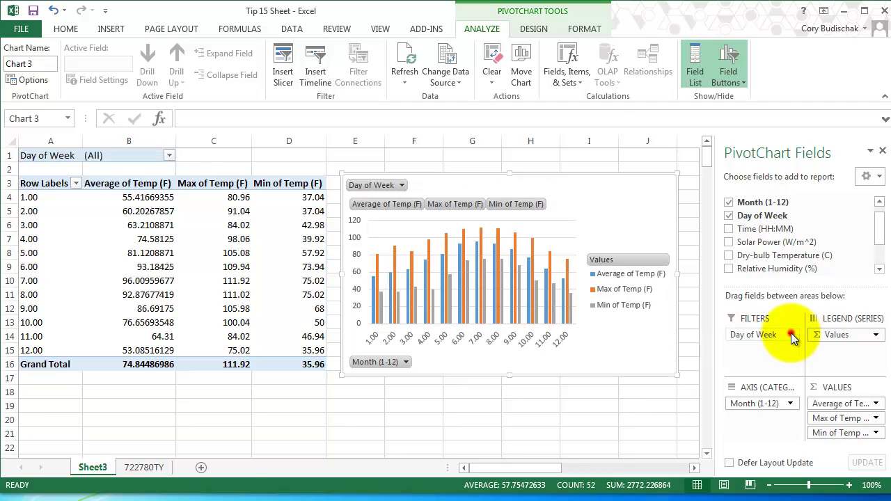
{"action": "left_click", "coordinate": [170, 156]}
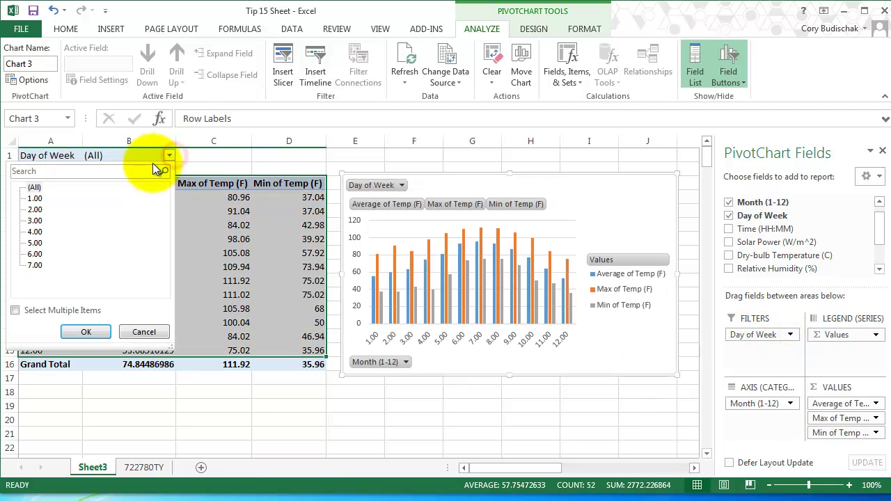
{"action": "left_click", "coordinate": [35, 198]}
{"action": "left_click", "coordinate": [93, 332]}
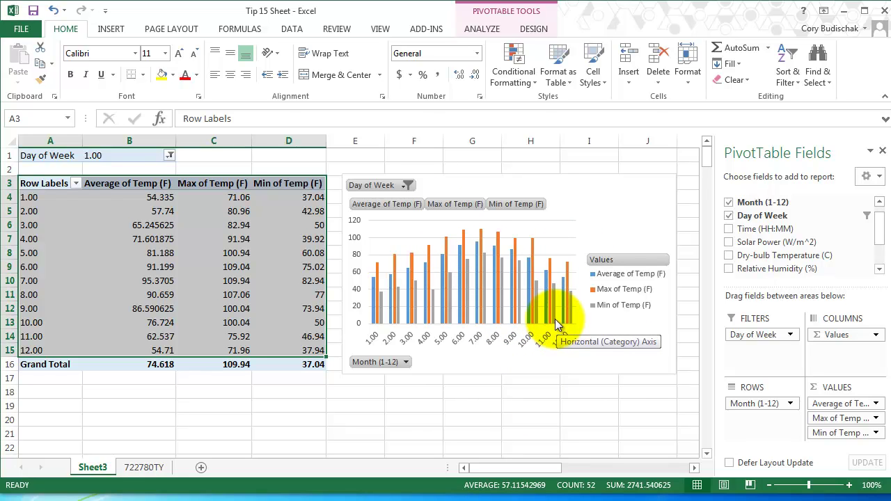
Delete the temperature pivot chart and remove Day of Week and Temp (F) from the pivot table
{"action": "left_click", "coordinate": [569, 177]}
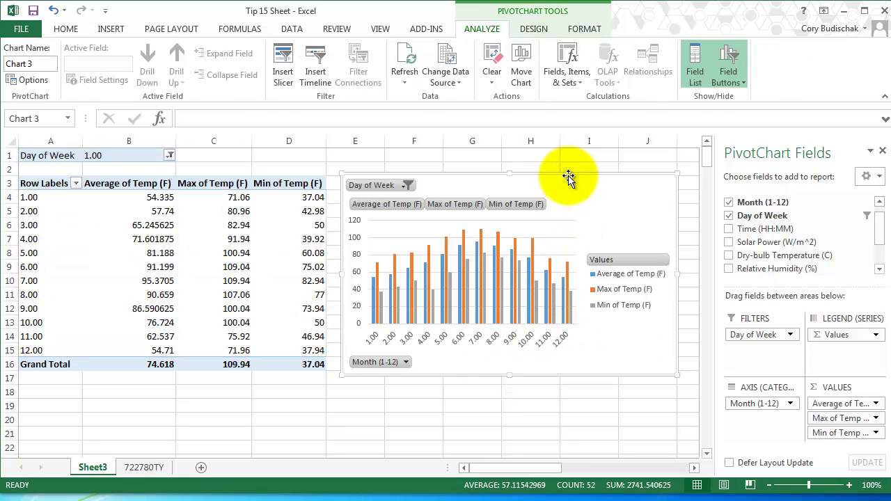
{"action": "key", "text": "Delete"}
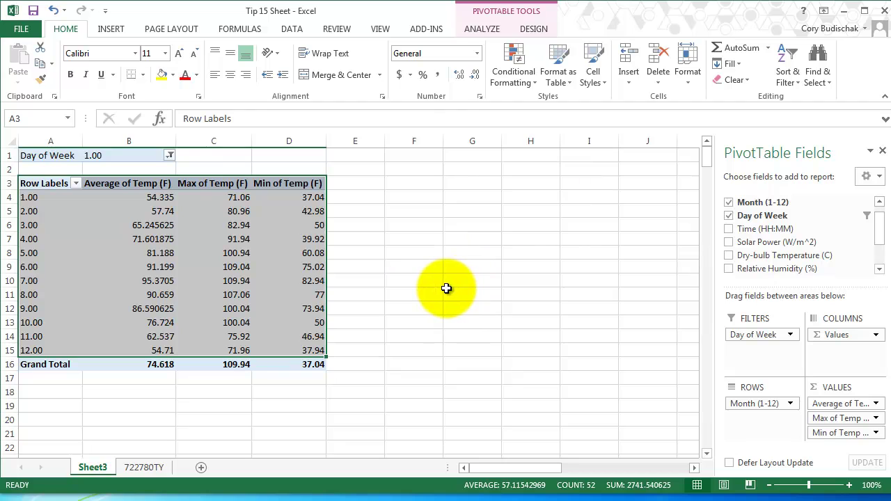
{"action": "left_click", "coordinate": [728, 215]}
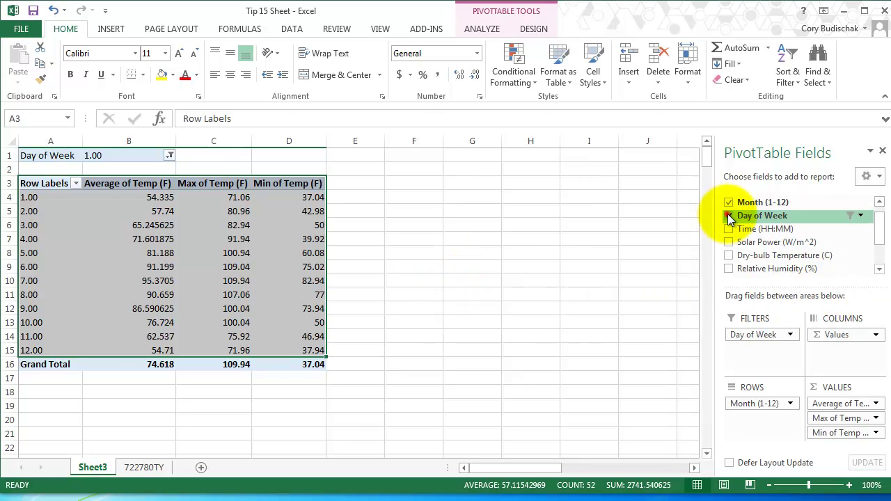
{"action": "left_click_drag", "start_coordinate": [882, 224], "coordinate": [879, 248]}
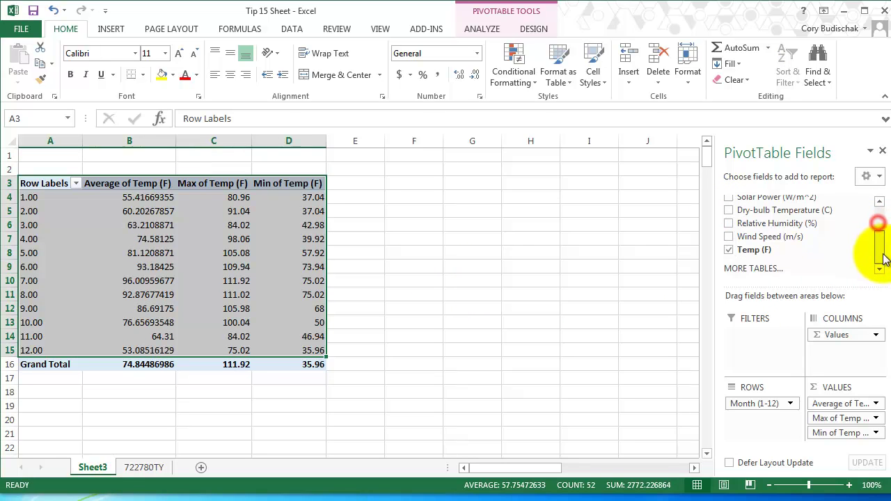
{"action": "left_click", "coordinate": [728, 252]}
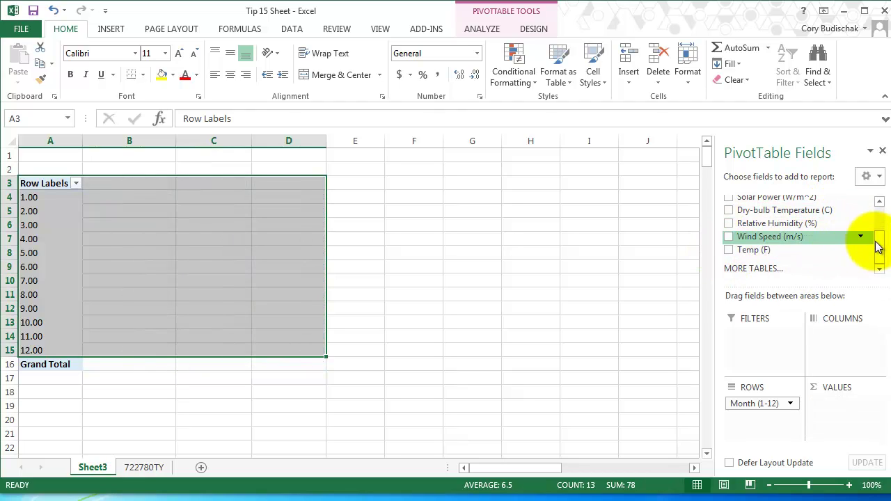
{"action": "left_click_drag", "start_coordinate": [880, 250], "coordinate": [877, 239]}
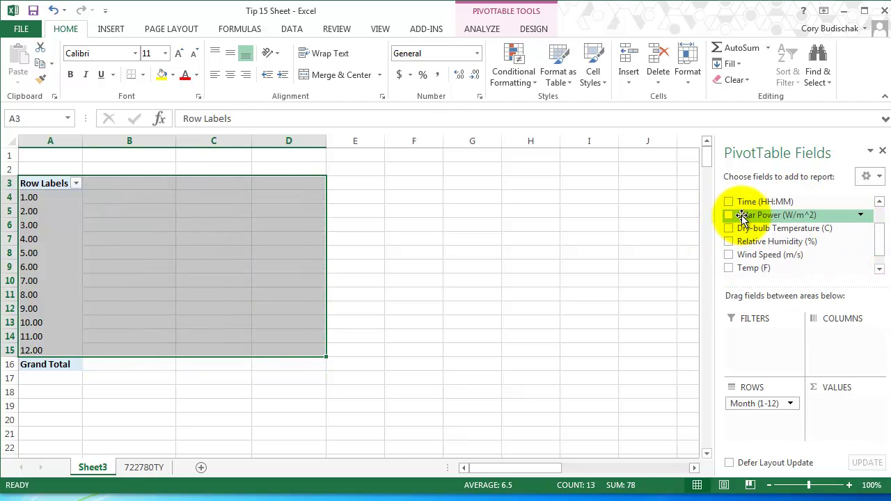
Add Solar Power (W/m^2) to the pivot values, summarized as Average
{"action": "left_click_drag", "start_coordinate": [742, 215], "coordinate": [844, 408]}
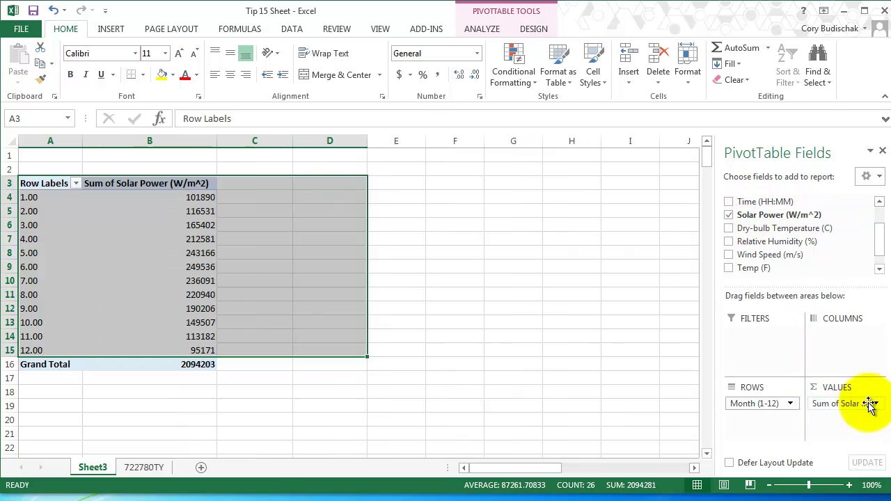
{"action": "left_click", "coordinate": [876, 403]}
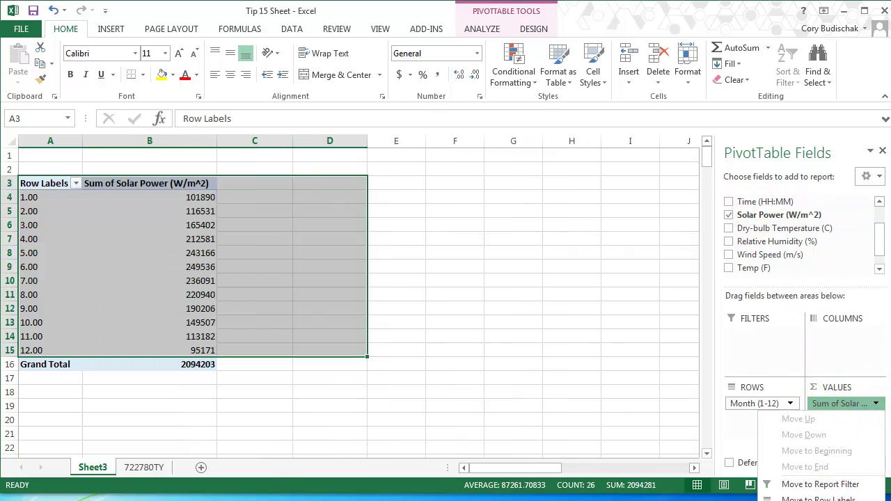
{"action": "left_click", "coordinate": [817, 500]}
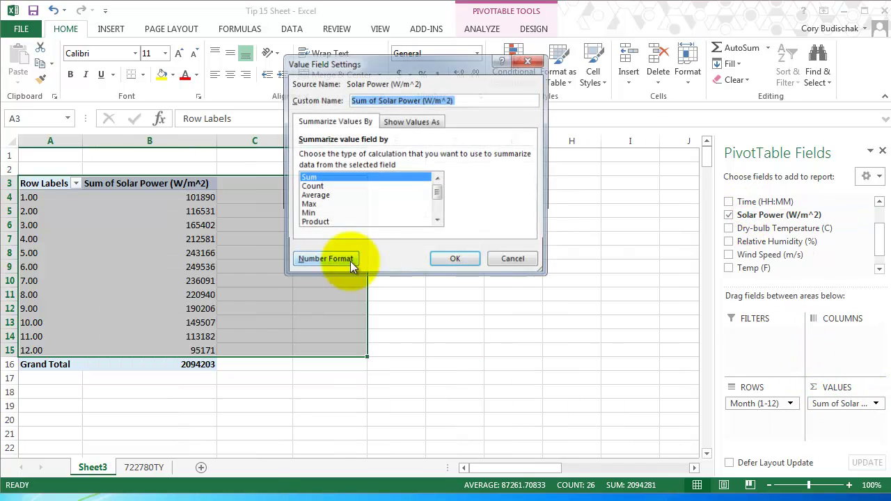
{"action": "left_click", "coordinate": [314, 196]}
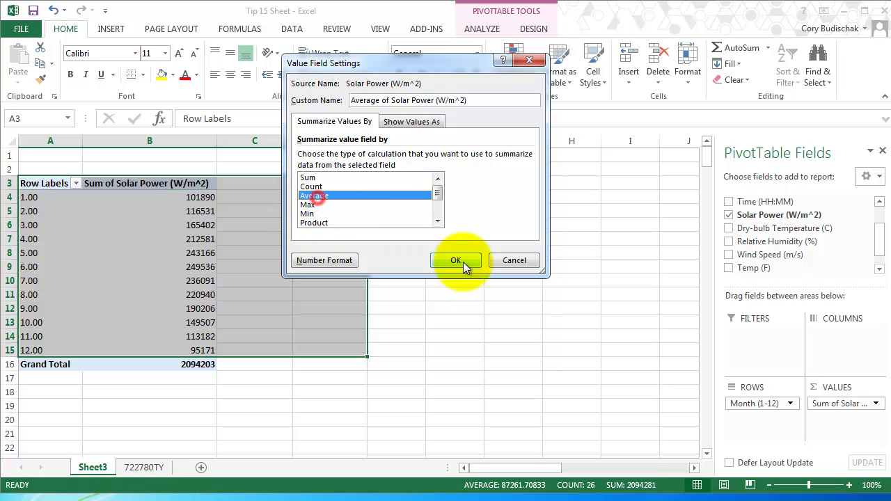
{"action": "left_click", "coordinate": [455, 260]}
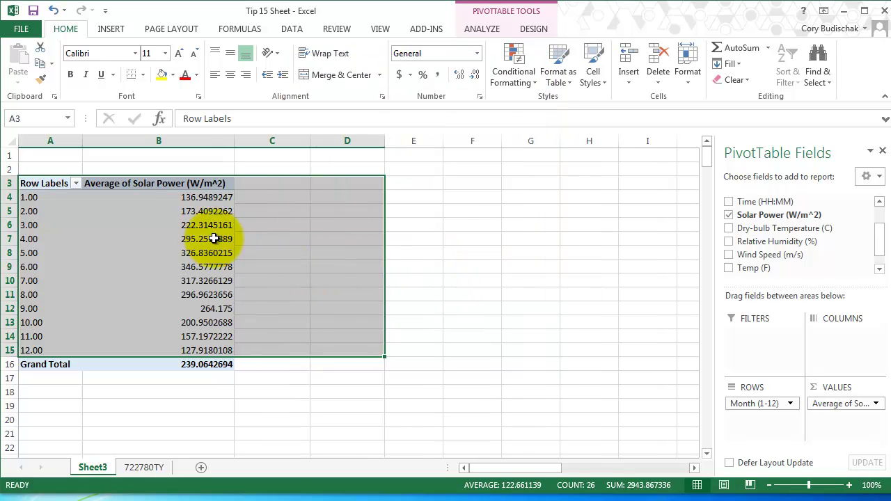
Select the whole monthly average solar power pivot table
{"action": "left_click", "coordinate": [198, 267]}
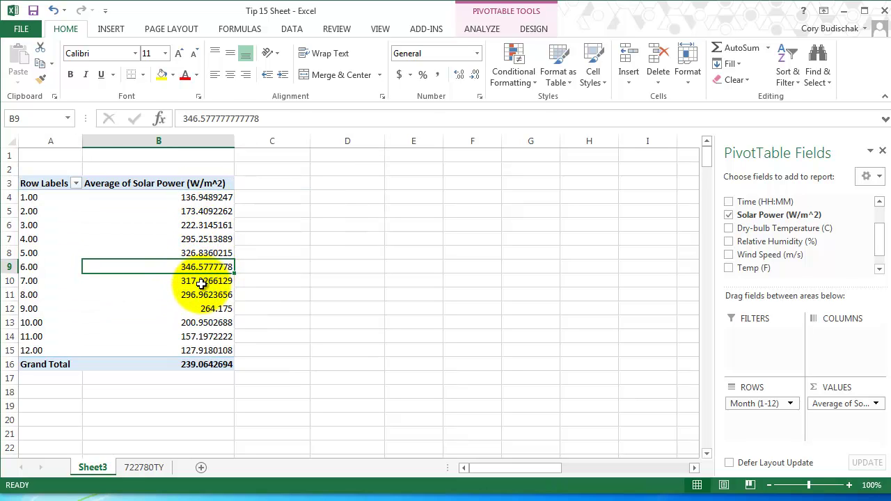
{"action": "mouse_move", "coordinate": [201, 279]}
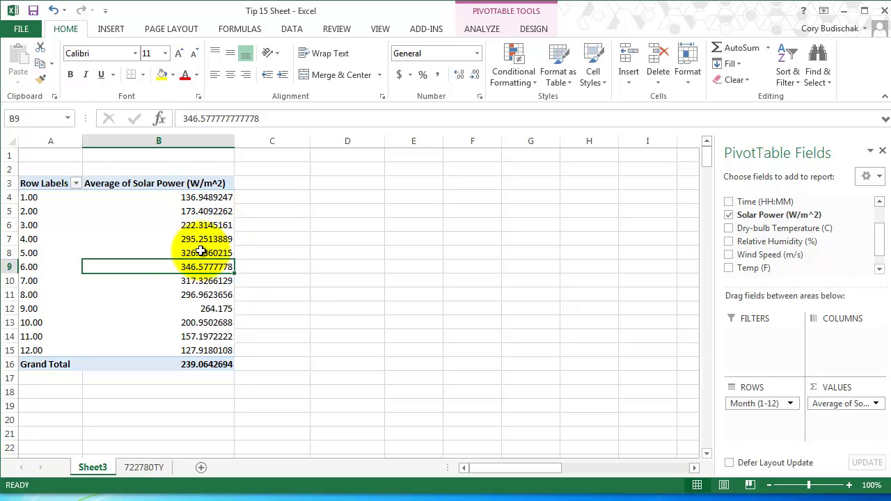
{"action": "mouse_move", "coordinate": [199, 250]}
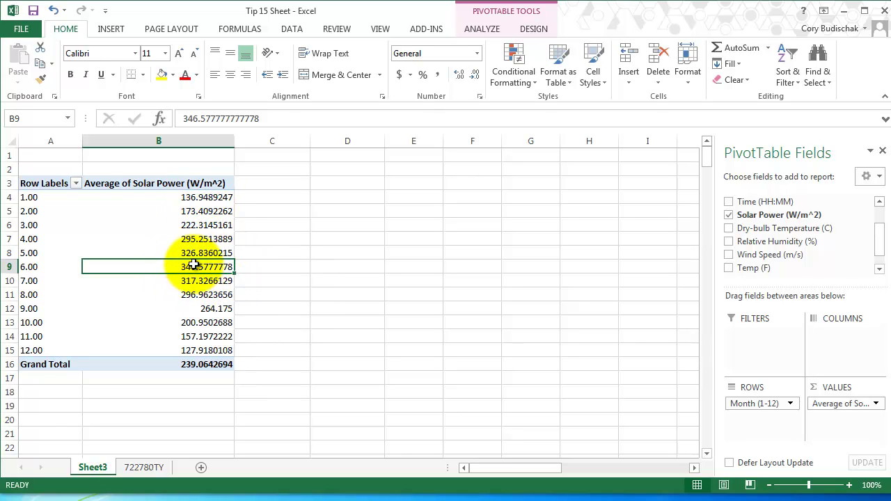
{"action": "left_click_drag", "start_coordinate": [55, 185], "coordinate": [199, 365]}
Insert a clustered column pivot chart of monthly average solar power and add Wind Speed (m/s) to the values
{"action": "left_click", "coordinate": [111, 29]}
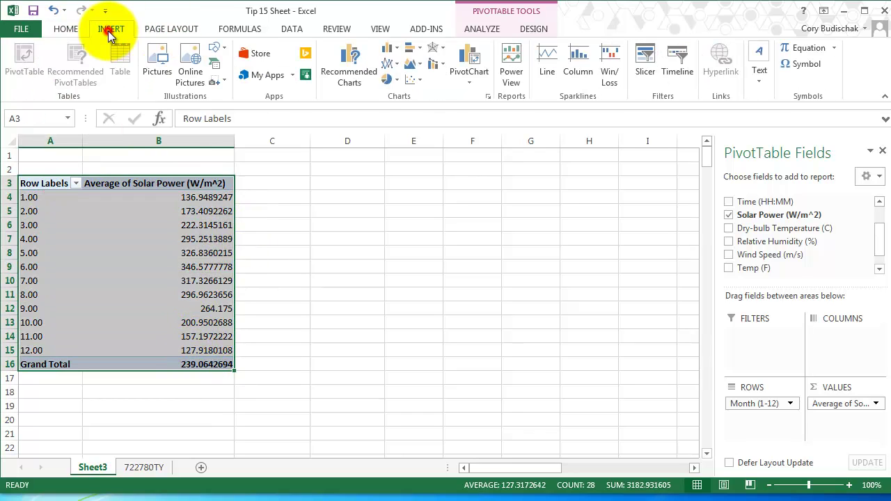
{"action": "left_click", "coordinate": [400, 52]}
{"action": "left_click", "coordinate": [408, 76]}
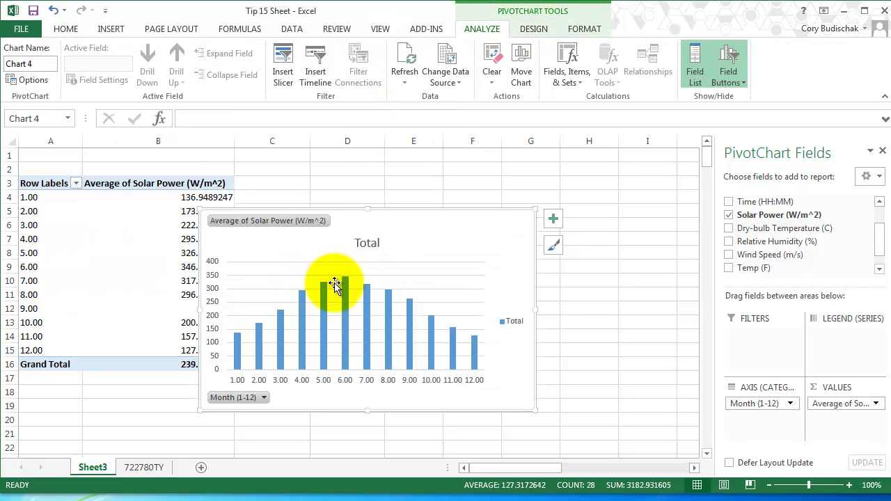
{"action": "mouse_move", "coordinate": [346, 286]}
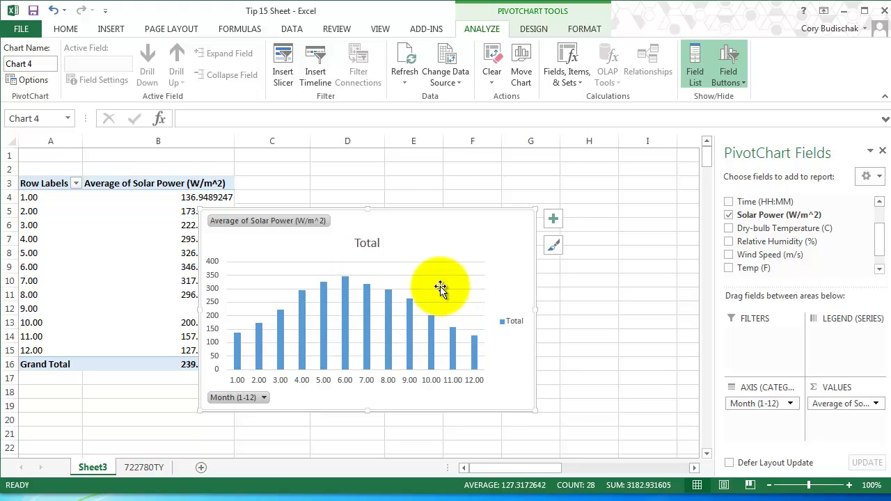
{"action": "left_click_drag", "start_coordinate": [745, 255], "coordinate": [844, 419]}
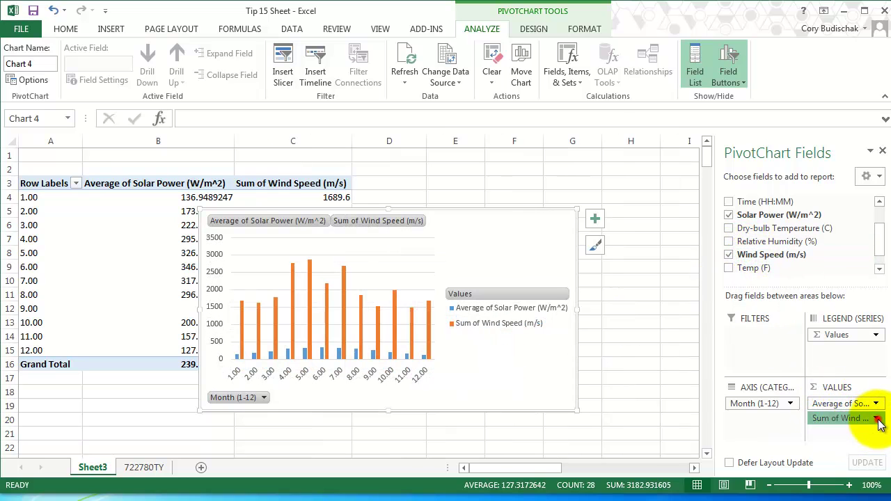
Change the Wind Speed (m/s) value summary from Sum to Average
{"action": "left_click", "coordinate": [875, 418]}
{"action": "left_click", "coordinate": [795, 403]}
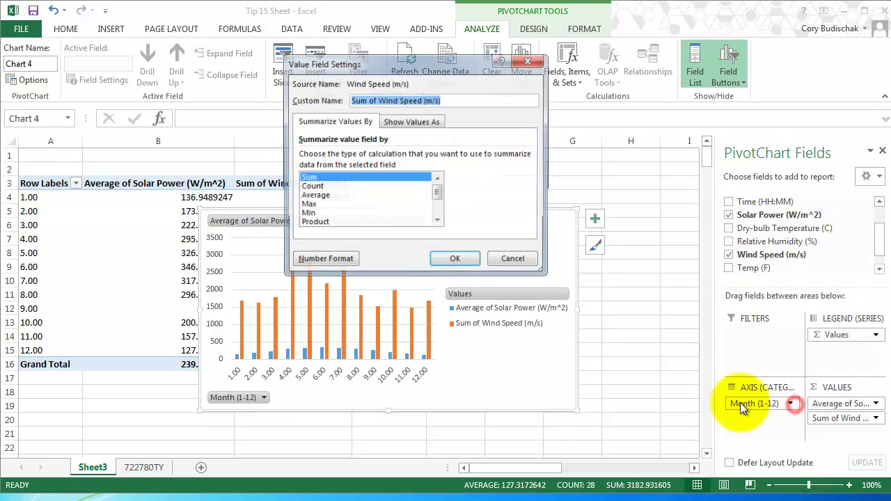
{"action": "left_click", "coordinate": [322, 202]}
{"action": "left_click", "coordinate": [348, 195]}
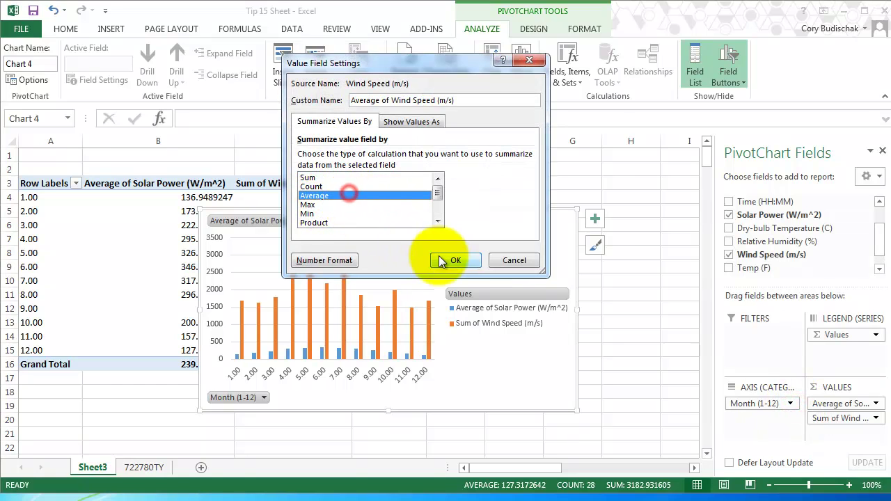
{"action": "left_click", "coordinate": [451, 260]}
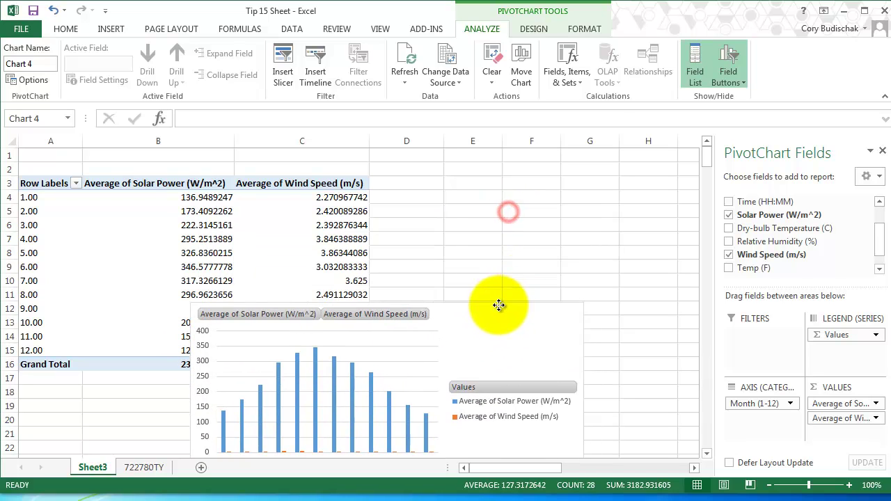
Delete the pivot chart and insert a clustered column chart of the month labels and wind speed column
{"action": "key", "text": "Delete"}
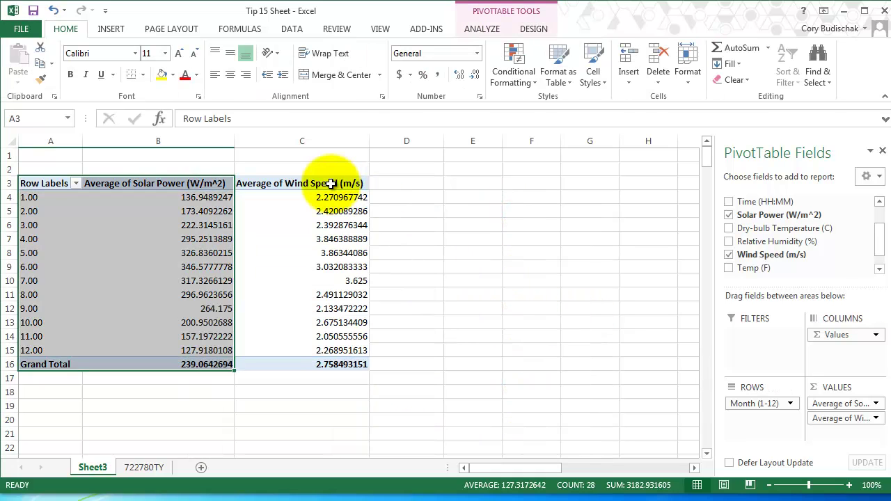
{"action": "left_click_drag", "start_coordinate": [331, 183], "coordinate": [323, 348]}
{"action": "left_click_drag", "start_coordinate": [43, 183], "coordinate": [54, 350], "text": "ctrl"}
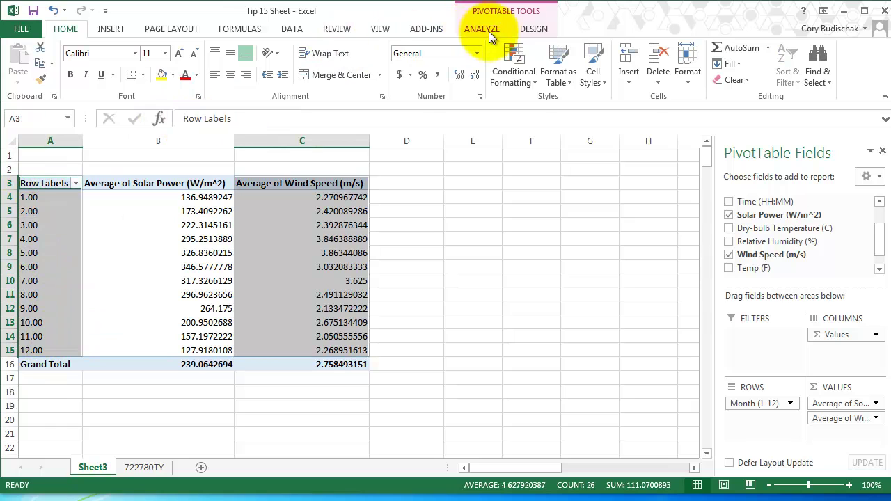
{"action": "left_click", "coordinate": [112, 28]}
{"action": "left_click", "coordinate": [387, 48]}
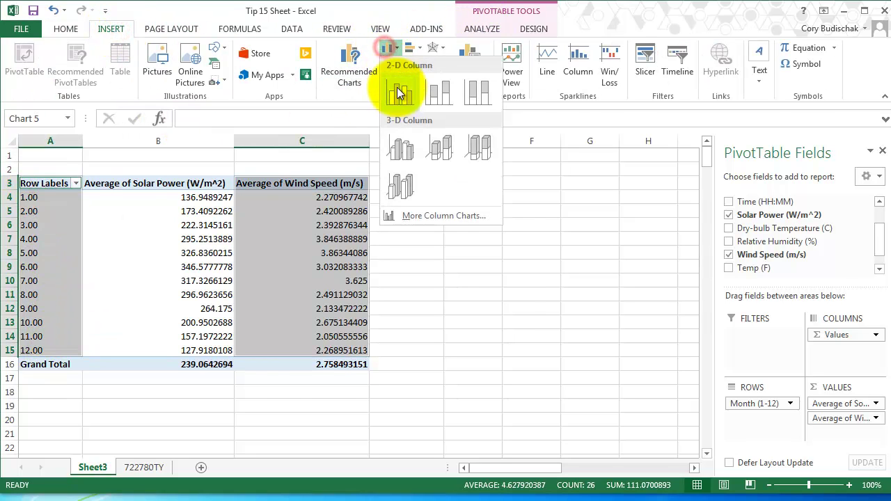
{"action": "left_click", "coordinate": [401, 94]}
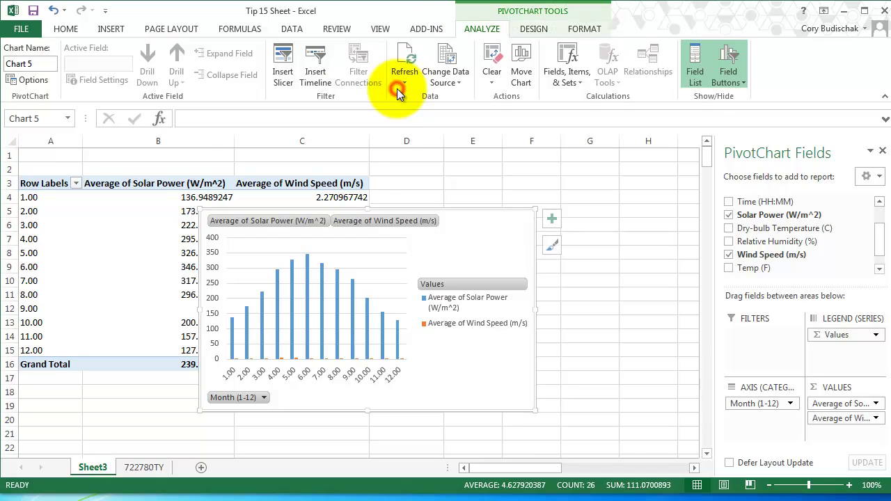
Inspect the new chart's area formatting and chart elements, then delete the chart
{"action": "double_click", "coordinate": [480, 211]}
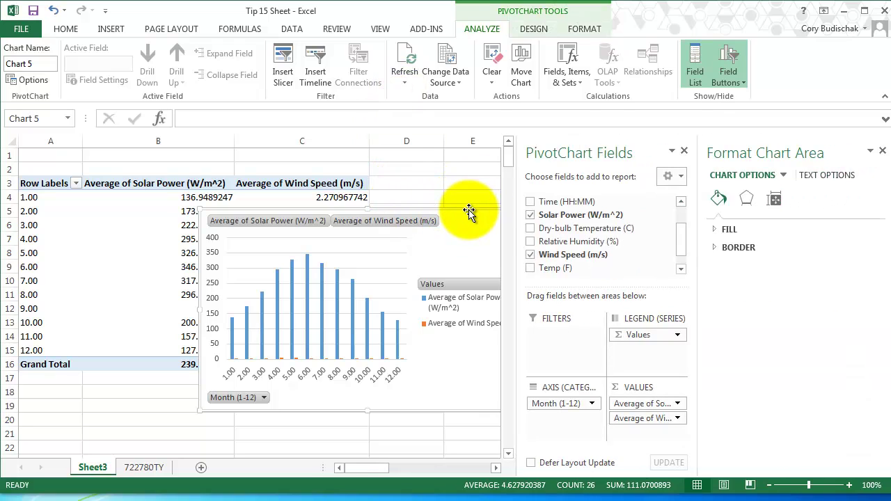
{"action": "left_click", "coordinate": [882, 151]}
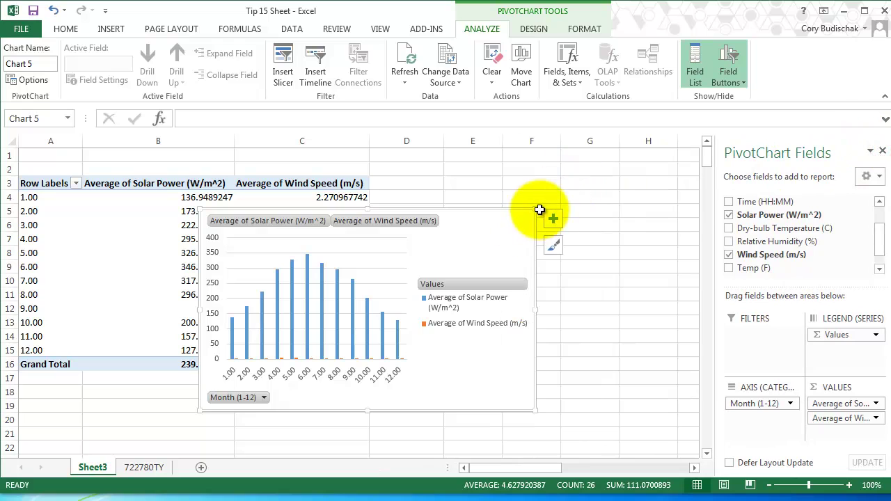
{"action": "left_click", "coordinate": [553, 246]}
{"action": "left_click", "coordinate": [553, 219]}
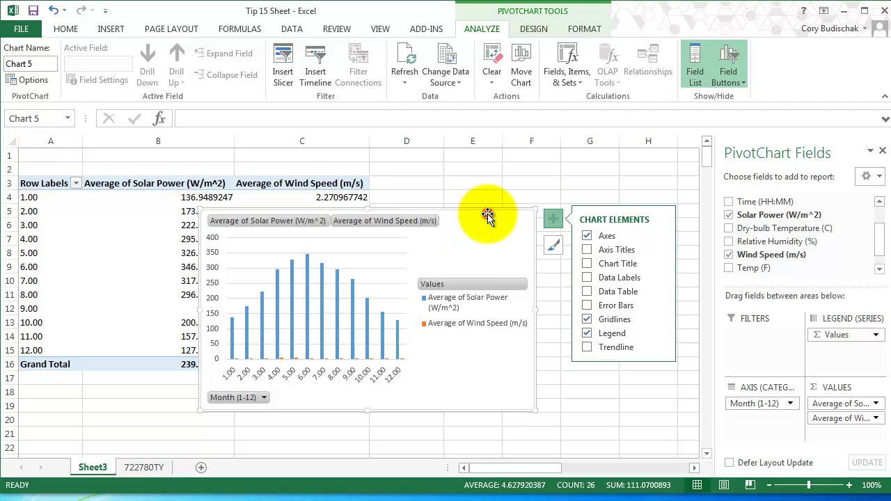
{"action": "key", "text": "Delete"}
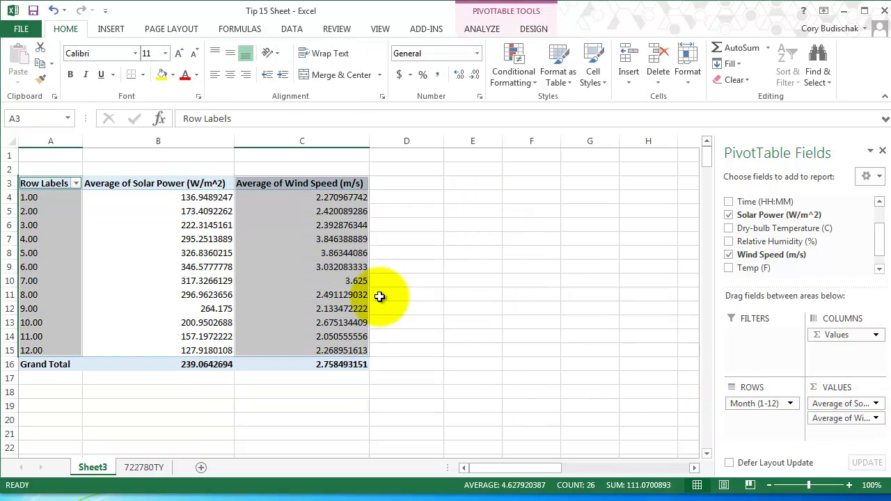
{"action": "left_click", "coordinate": [61, 200]}
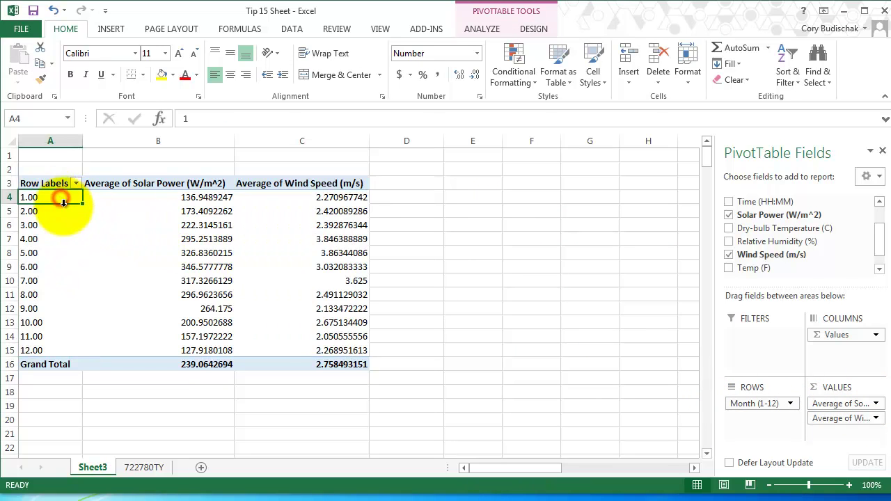